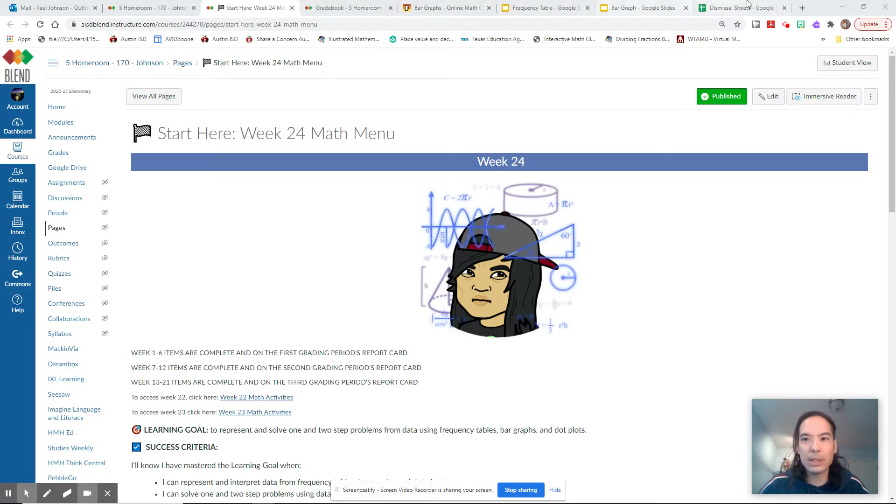
Scroll the Week 24 Math Menu and open Tuesday's 'Math Mar. 30: Week 24 Activity #1'
scroll(652, 351, down, 2)
scroll(652, 351, down, 2)
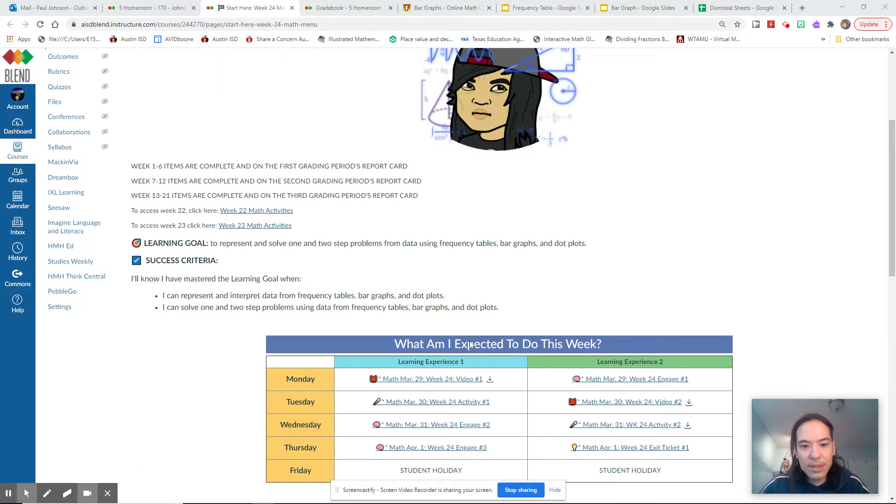
scroll(512, 276, down, 3)
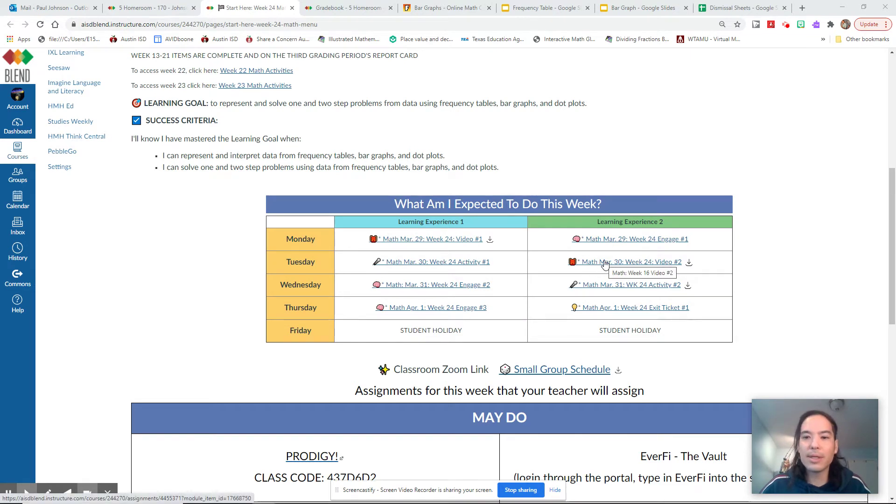
click(462, 263)
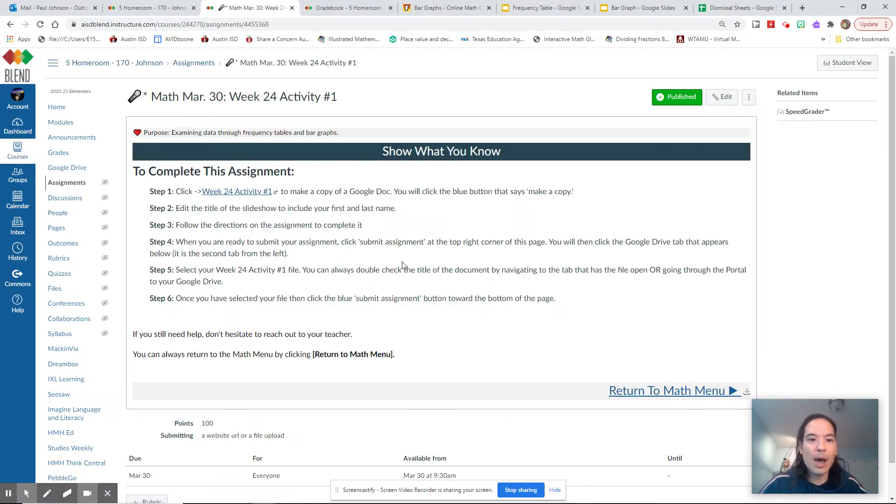
Open the Week 24 Activity #1 link in a new tab and make a copy of the presentation
right_click(257, 191)
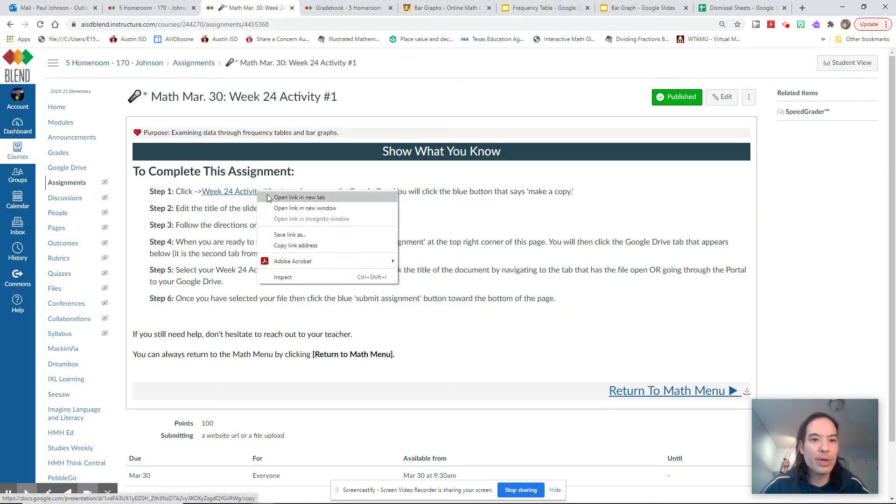
click(271, 197)
click(332, 4)
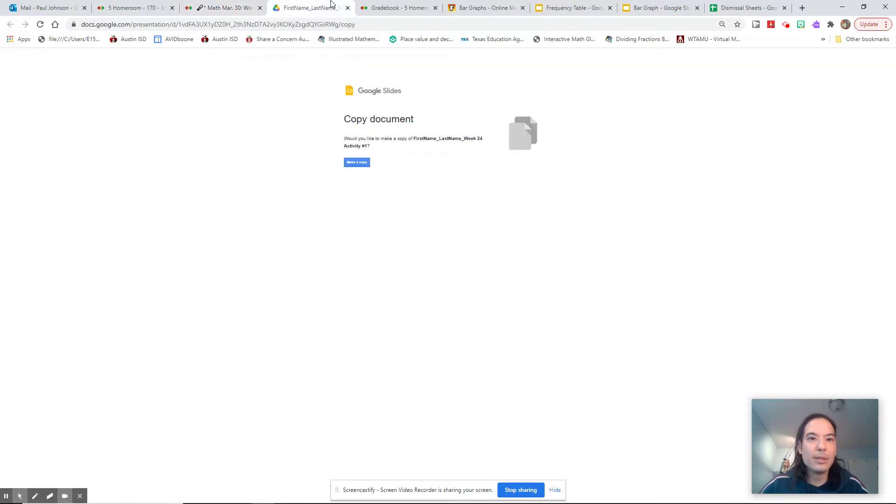
click(360, 162)
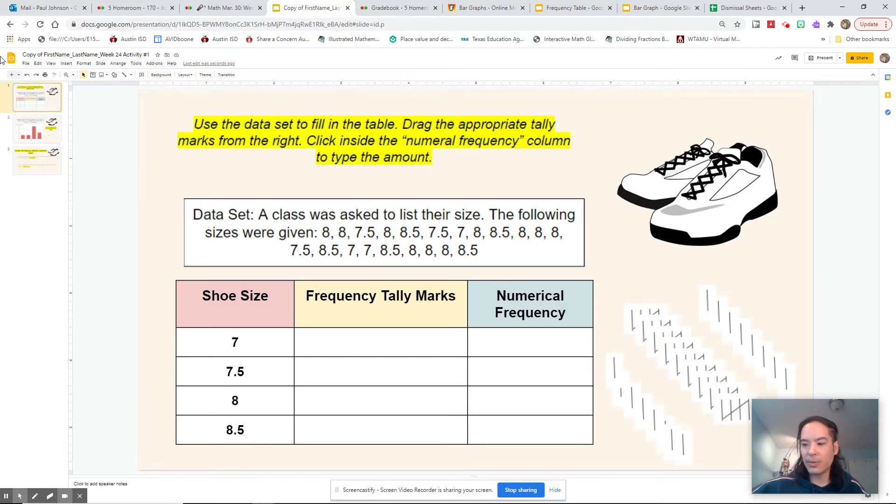
key(Down)
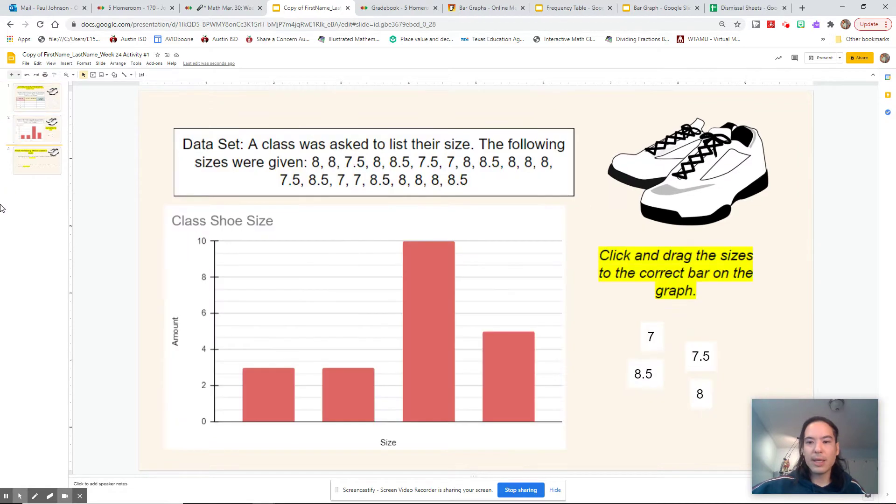
click(32, 99)
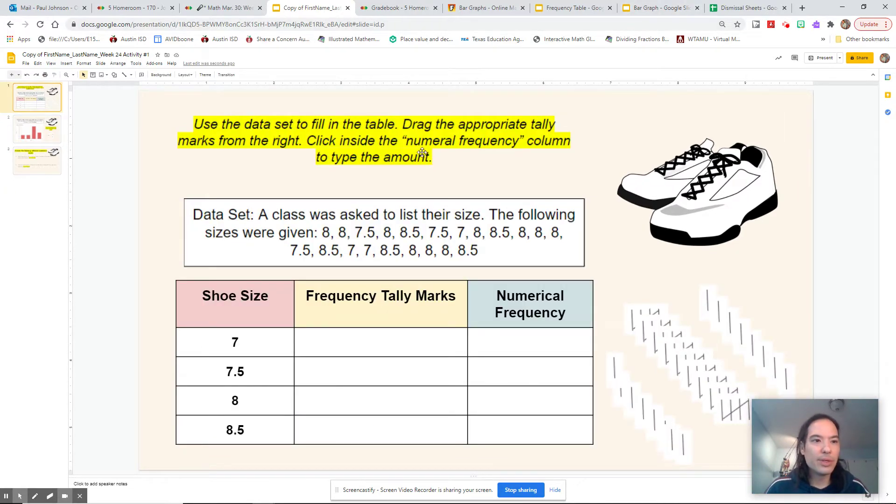
click(39, 125)
click(39, 163)
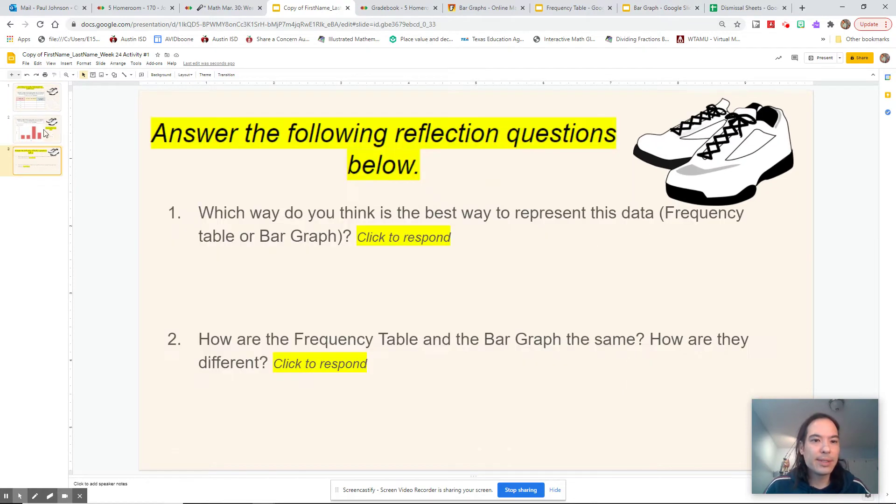
click(47, 129)
click(59, 97)
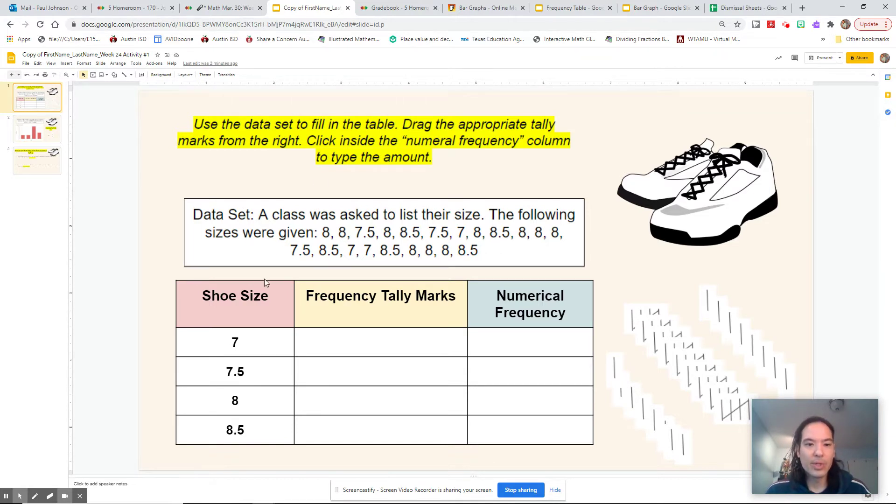
double_click(240, 345)
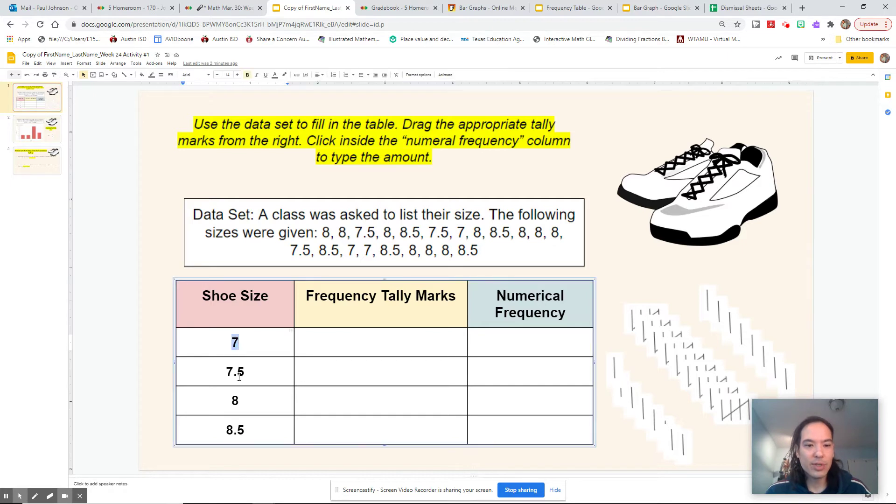
drag(209, 383, 244, 379)
double_click(234, 401)
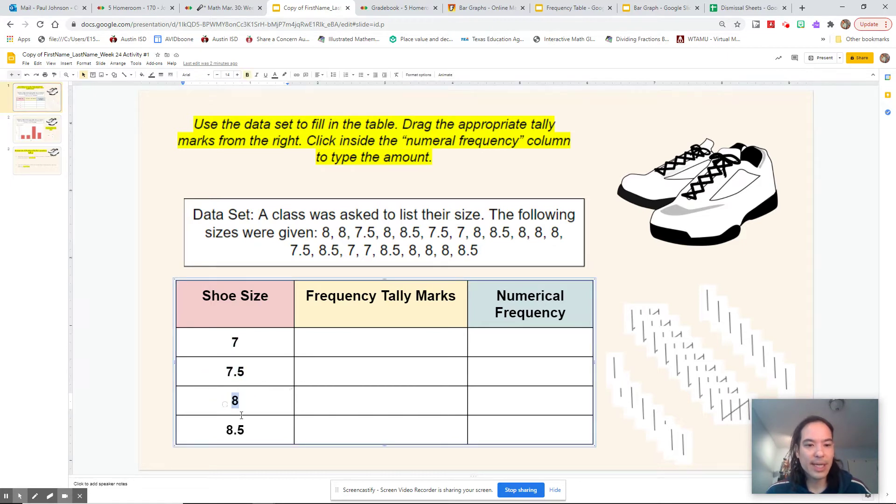
drag(252, 433, 240, 435)
double_click(208, 435)
click(202, 350)
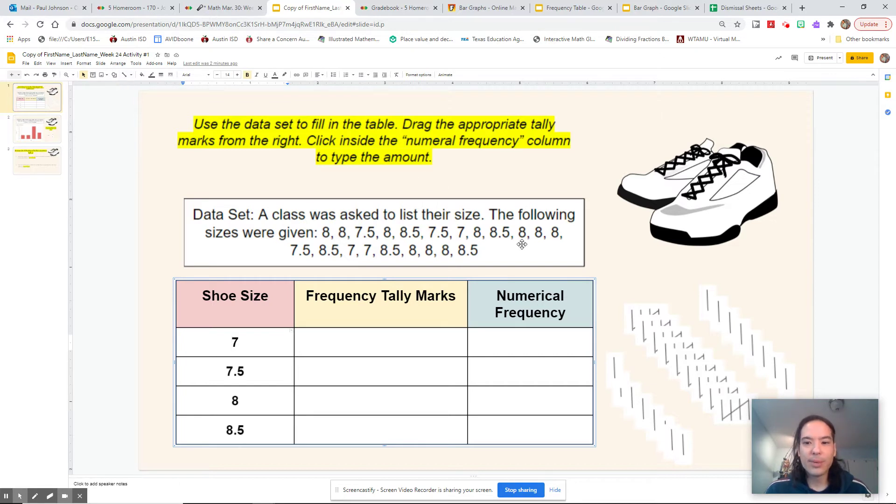
Strike through the first two 8s with straight lines and put two tallies in the 8 row
click(707, 297)
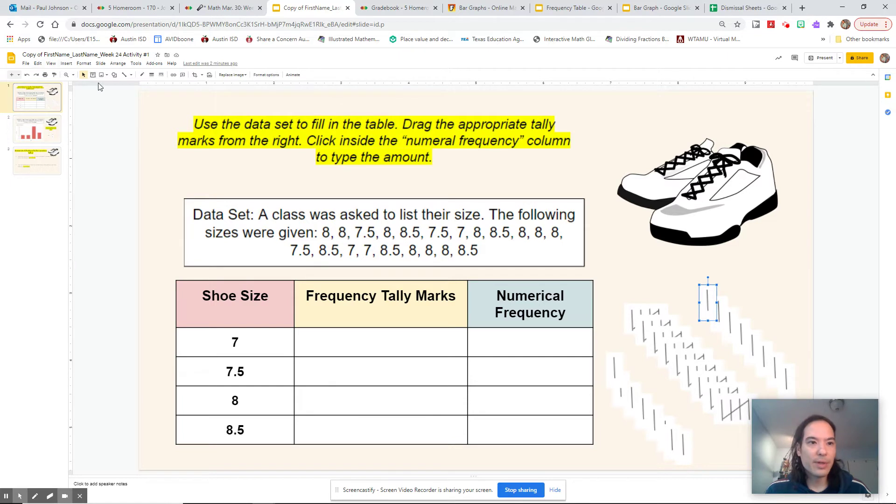
click(125, 76)
key(Escape)
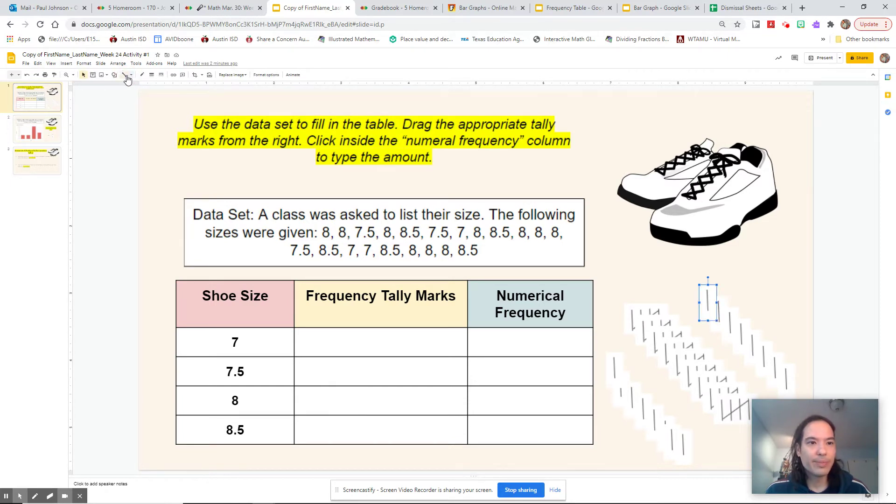
click(132, 75)
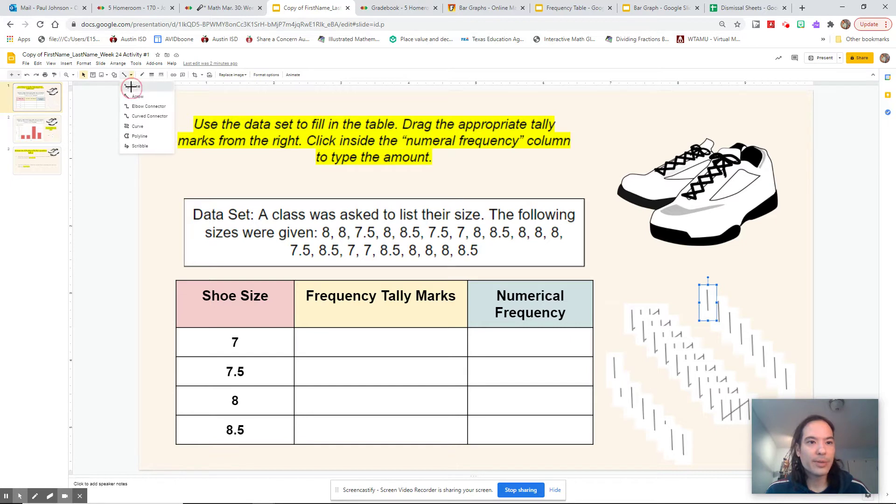
click(133, 86)
drag(333, 225, 319, 240)
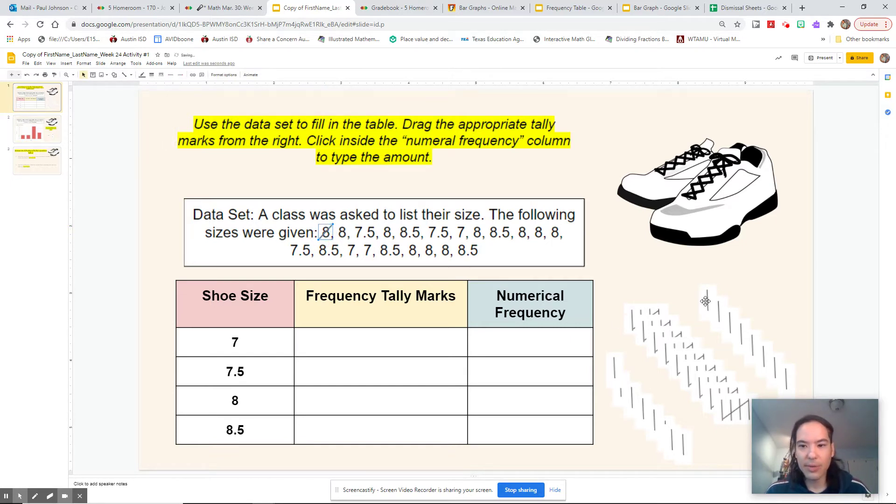
drag(705, 301, 308, 400)
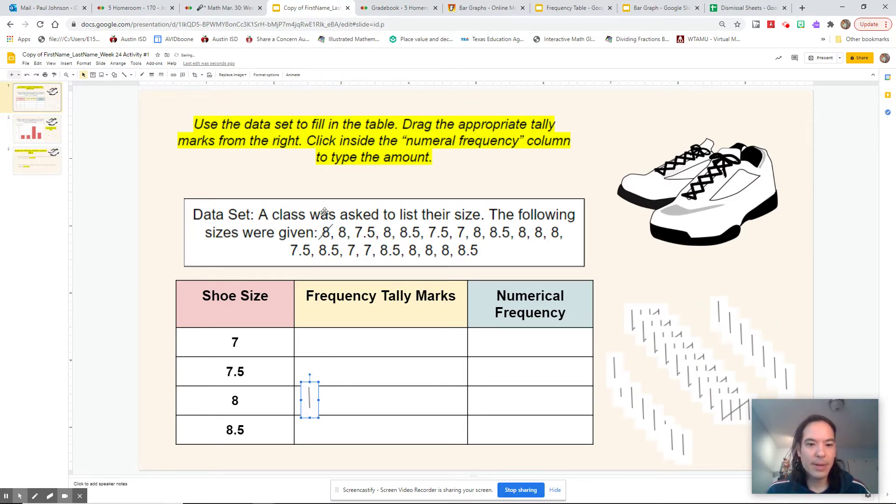
click(124, 76)
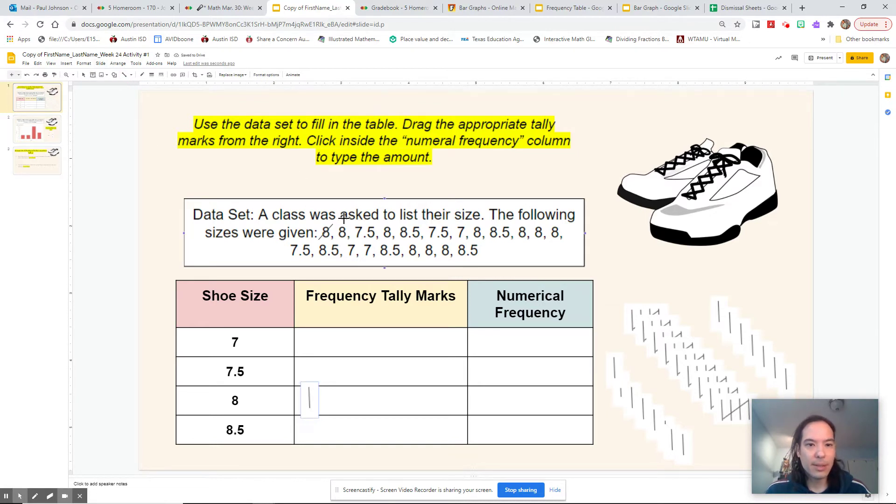
drag(346, 223, 337, 239)
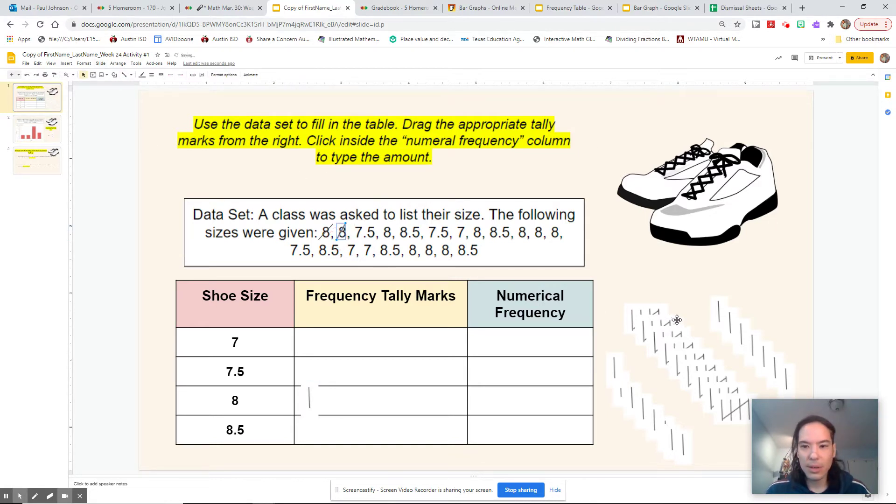
drag(715, 311, 325, 397)
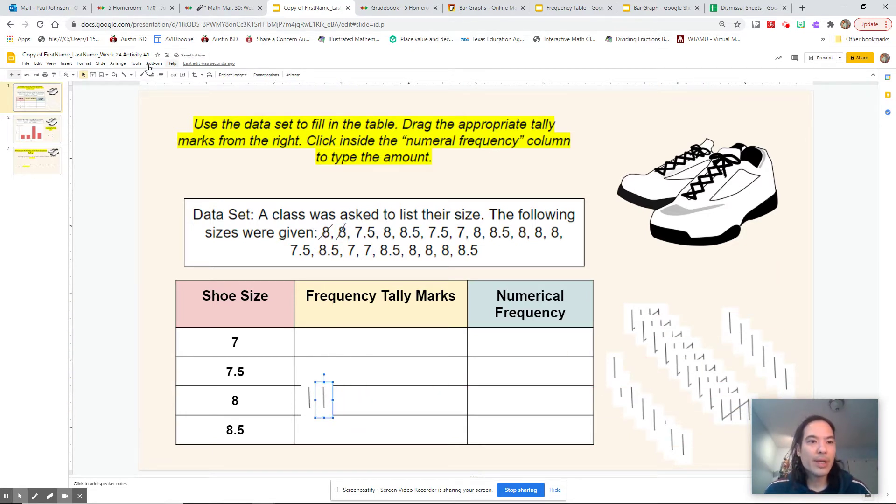
Cross out the 7.5 and the next 8, adding a tally to the 7.5 and 8 rows
click(123, 75)
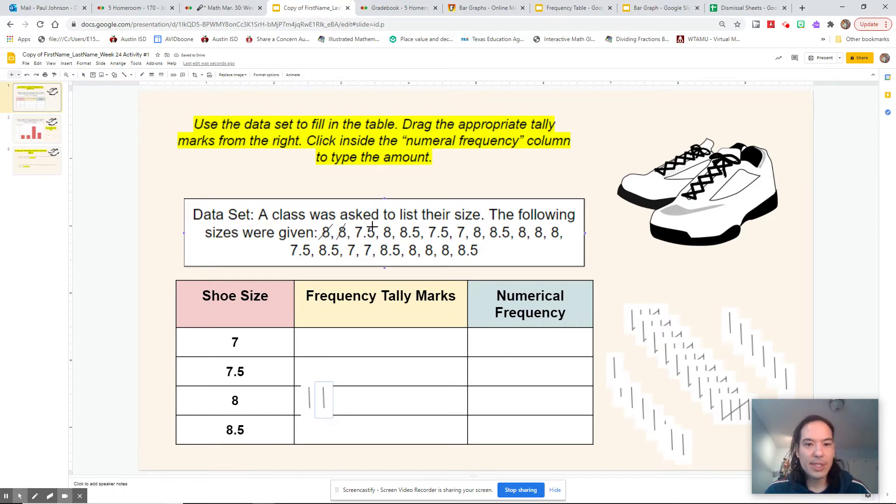
drag(379, 227, 355, 238)
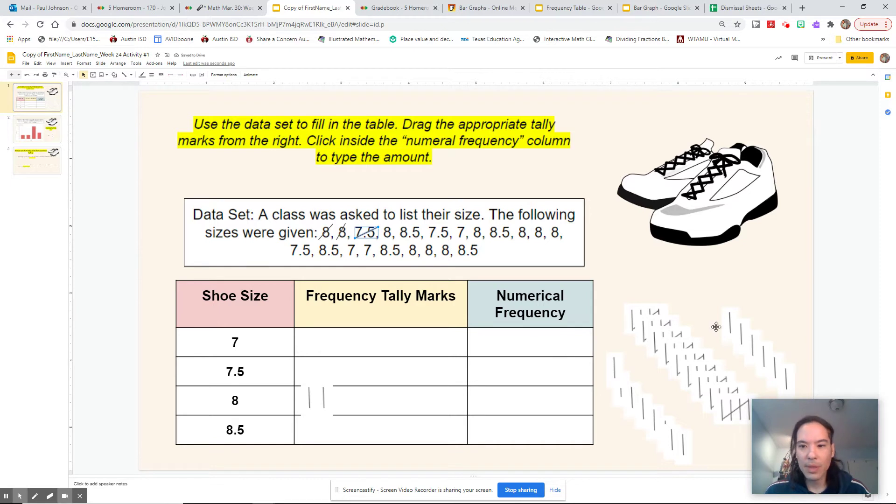
drag(728, 318, 304, 364)
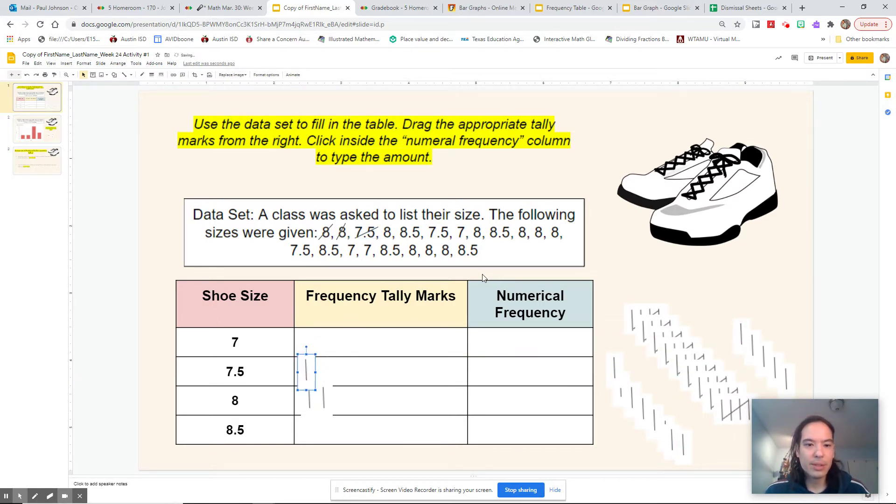
click(123, 75)
drag(396, 227, 381, 239)
drag(739, 327, 337, 393)
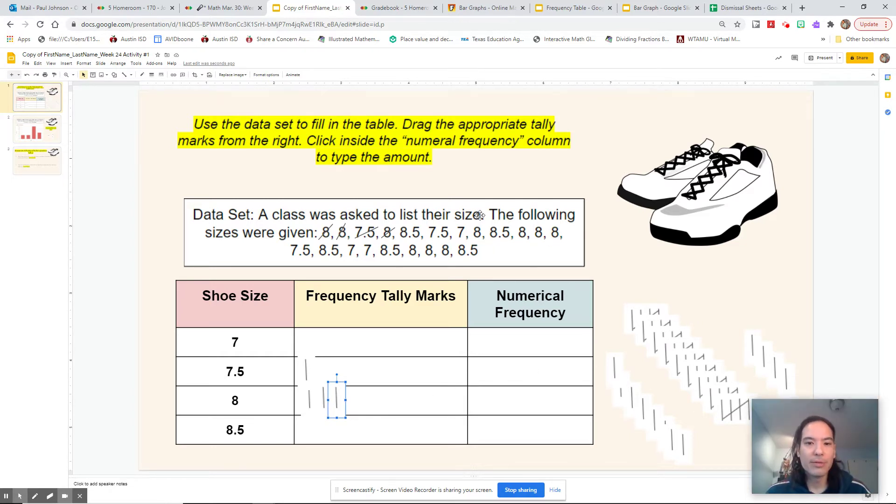
Cross out the 8.5 and second 7.5, adding tallies to the 8.5 and 7.5 rows
click(125, 75)
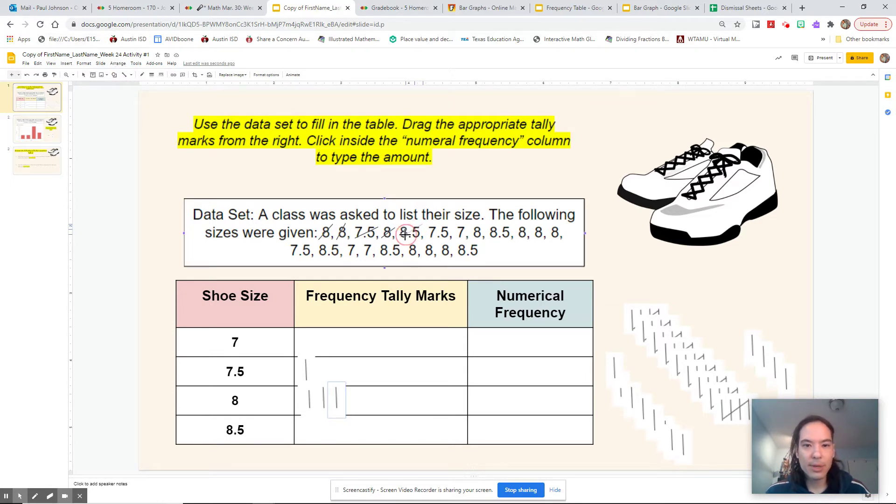
drag(405, 233, 424, 225)
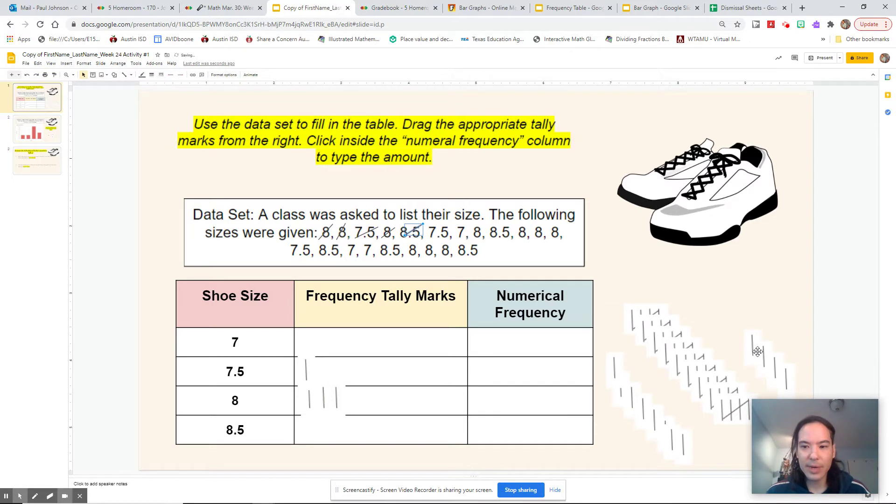
drag(754, 350, 306, 431)
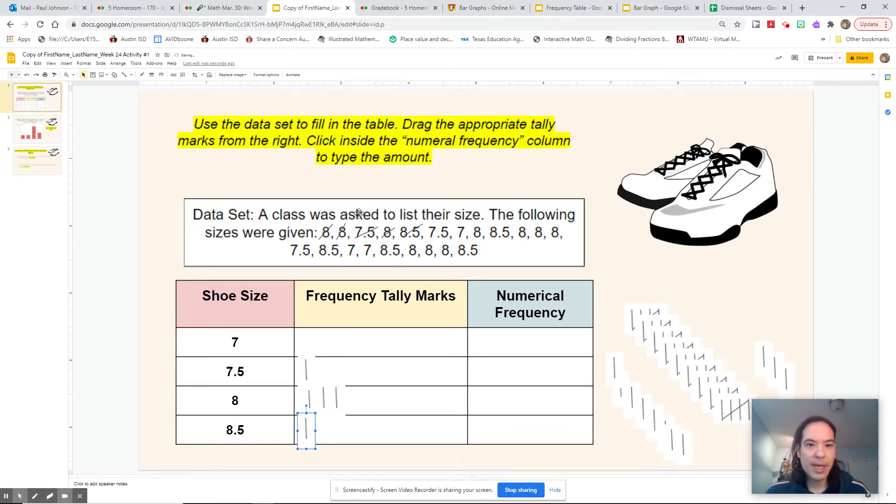
click(124, 75)
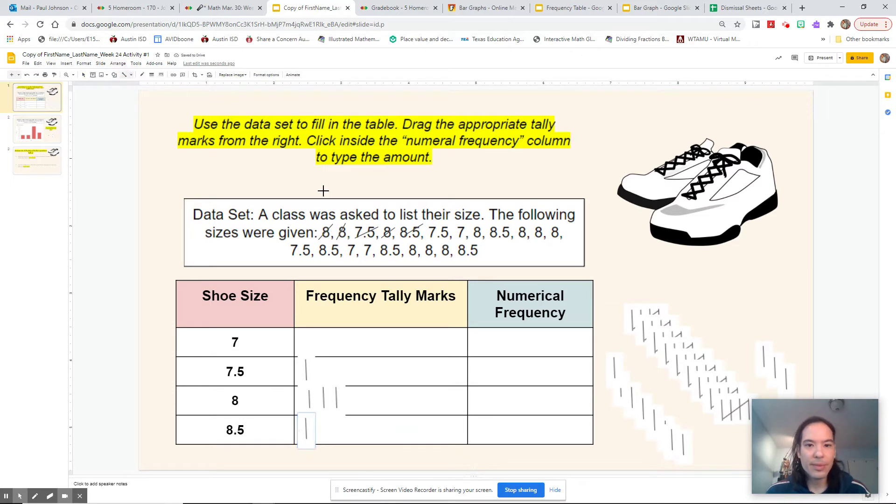
drag(453, 223, 430, 240)
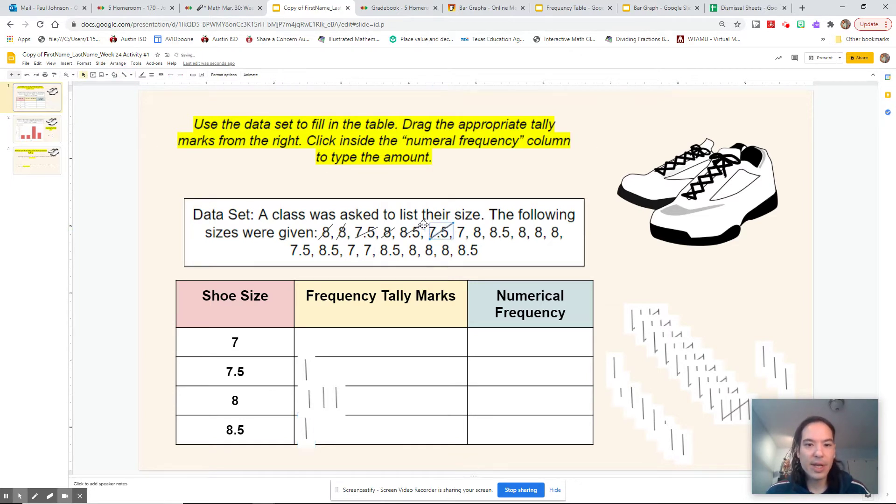
drag(761, 358, 318, 371)
Cross out the first 7 and the following 8, adding tallies to the 7 and 8 rows
click(125, 74)
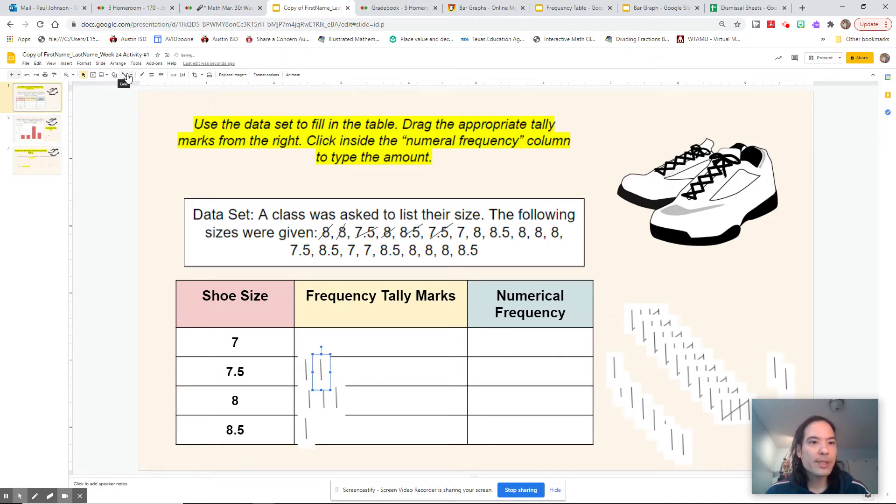
drag(467, 225, 453, 238)
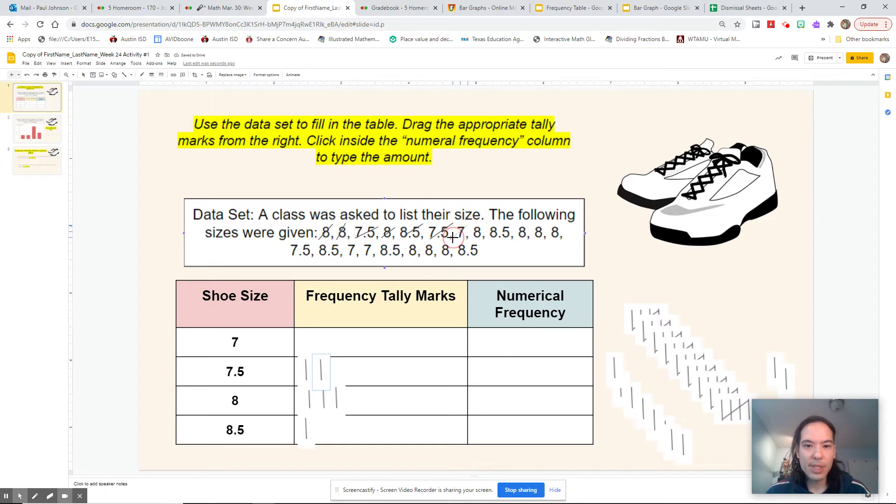
drag(775, 366, 307, 339)
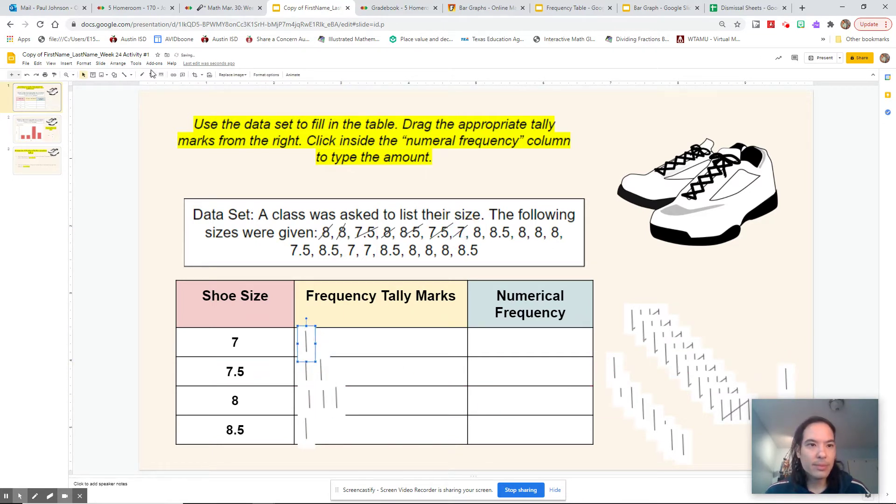
click(126, 76)
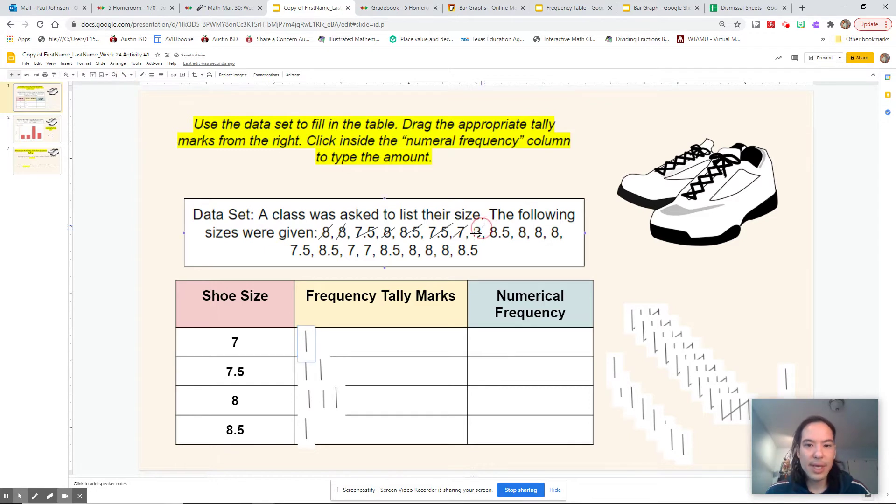
drag(486, 225, 472, 241)
drag(614, 371, 346, 400)
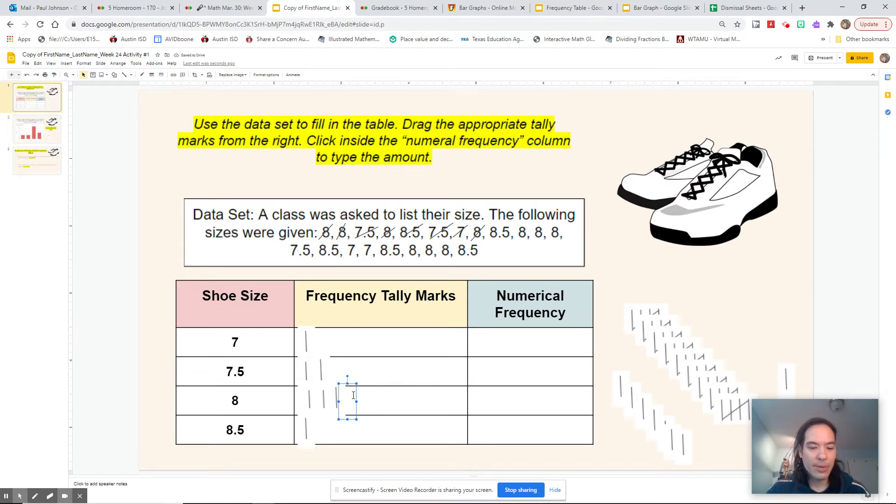
Undo the misplaced 8 tally, then redo the 8's strike-through and fourth tally in the 8 row
click(398, 410)
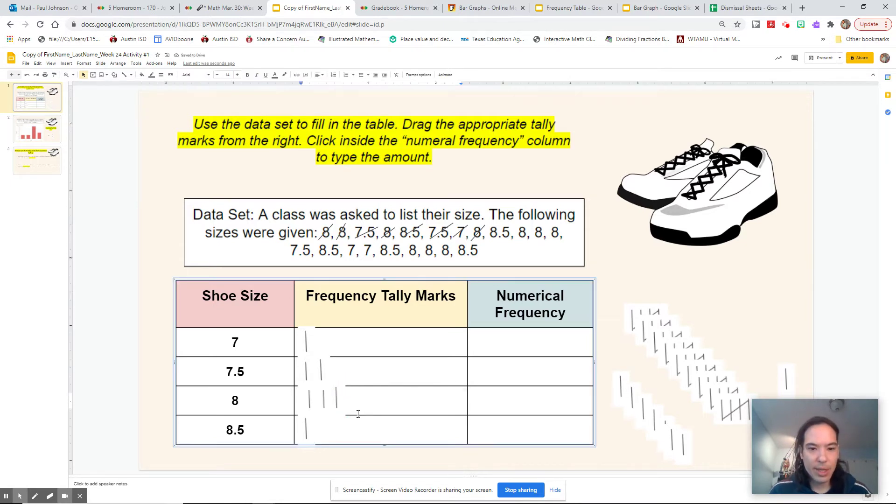
key(ctrl+z)
key(ctrl+z)
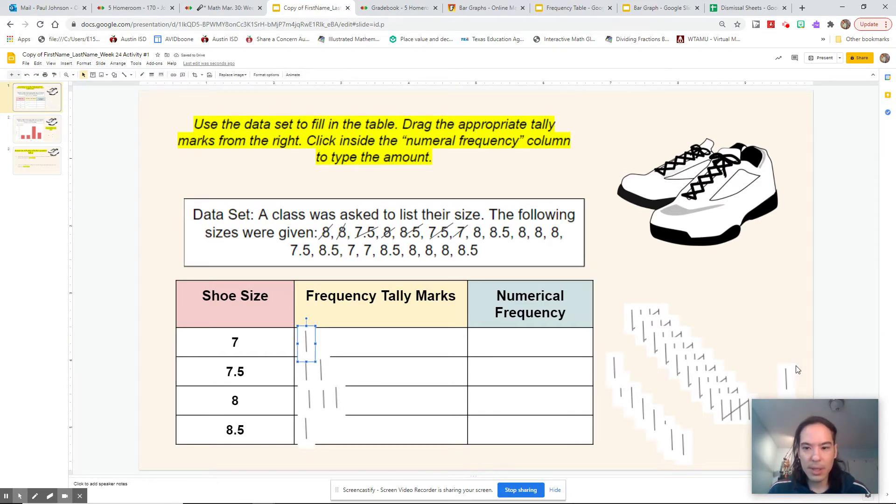
click(124, 75)
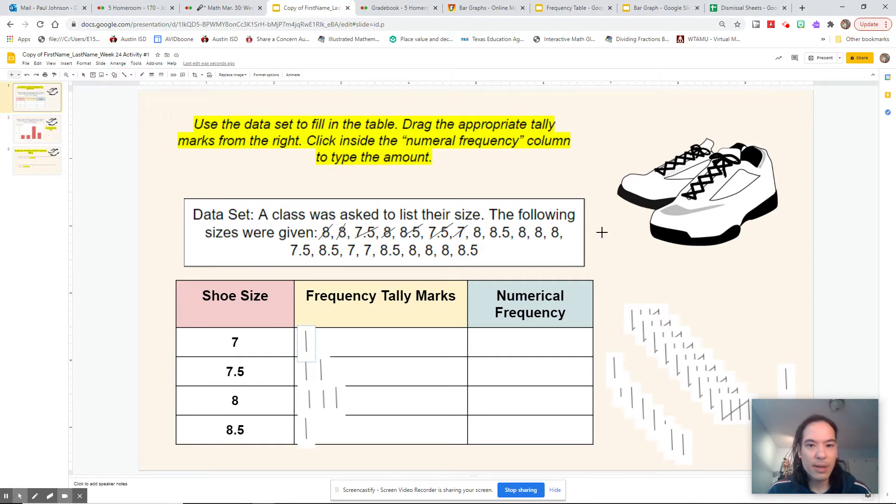
drag(485, 224, 471, 238)
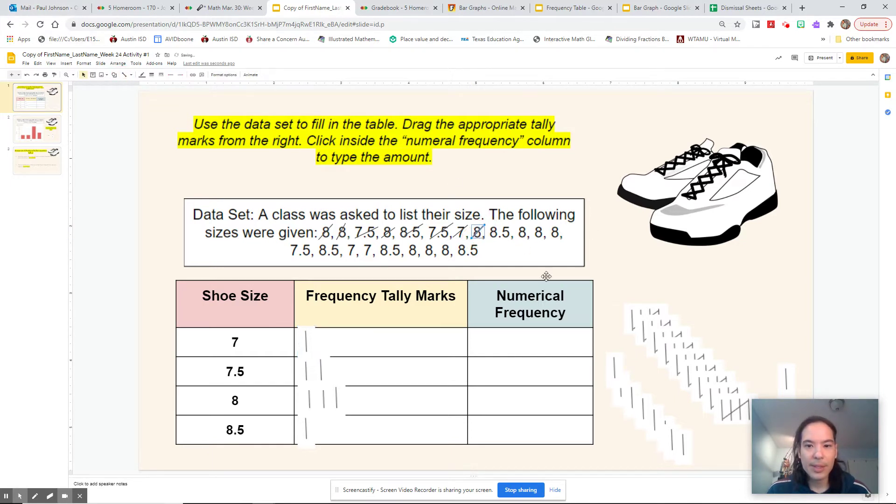
drag(790, 373, 353, 393)
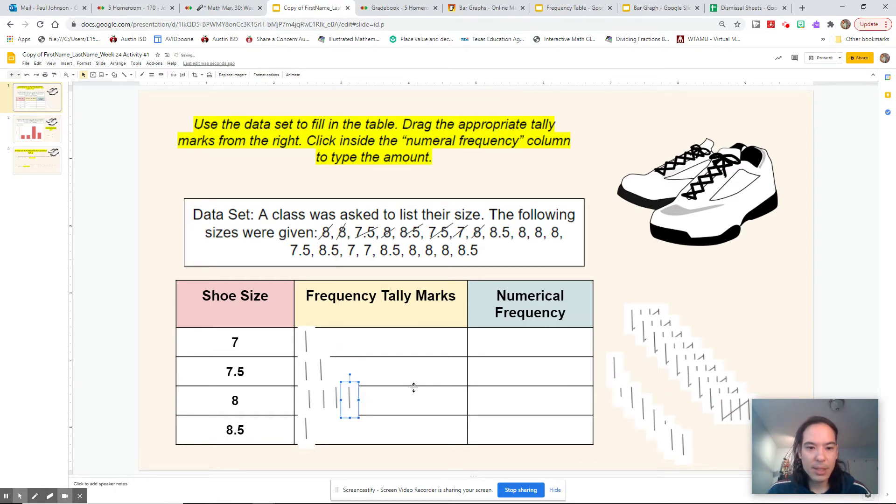
click(477, 342)
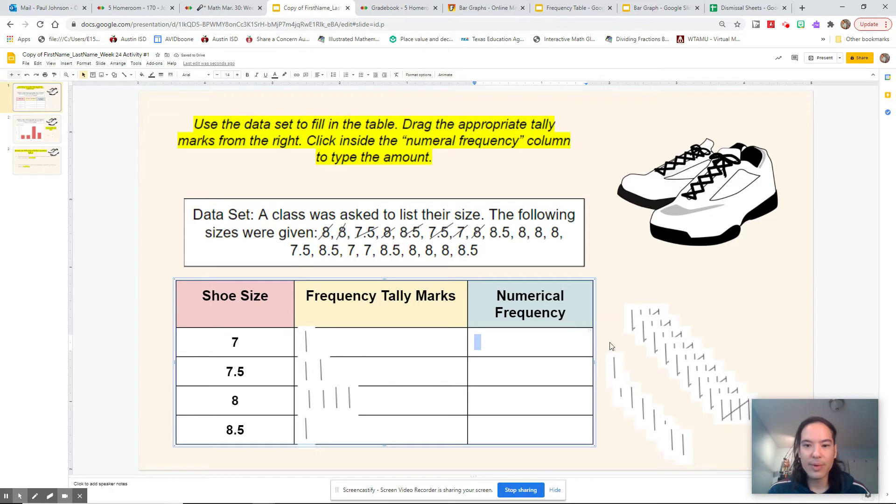
click(613, 370)
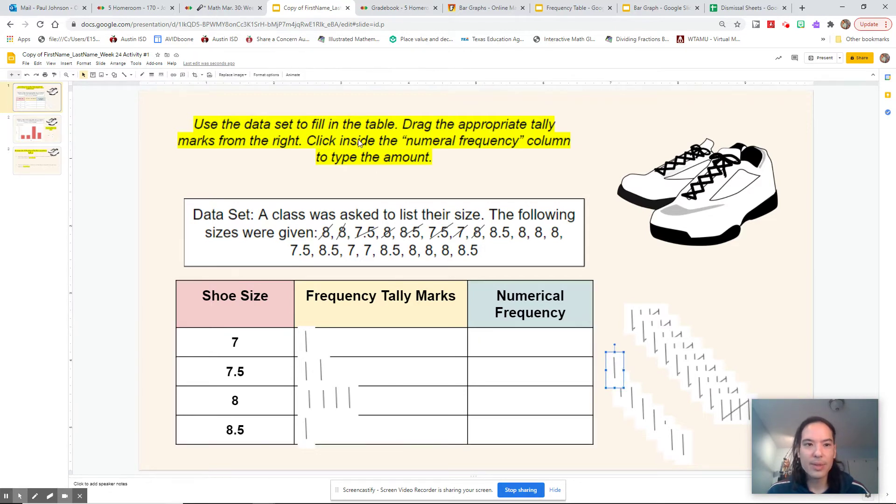
Bring the single tally image beside the stack to the front with Arrange > Order > Bring to front
click(116, 64)
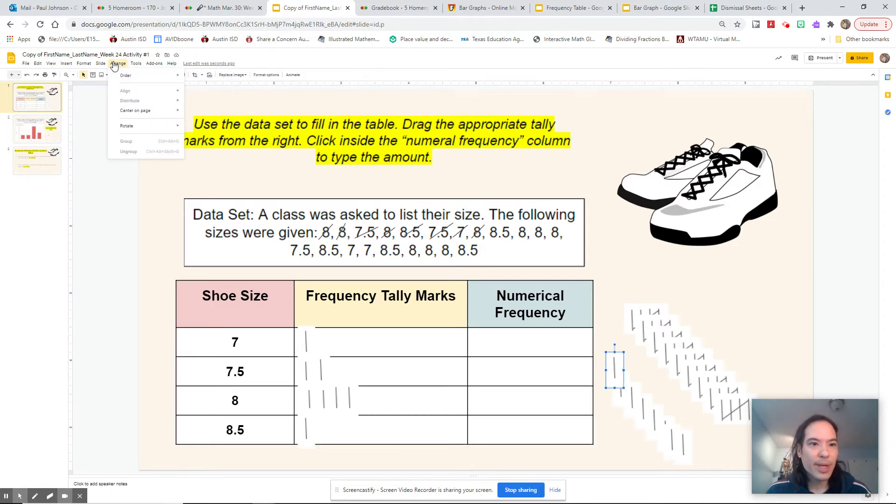
mouse_move(117, 75)
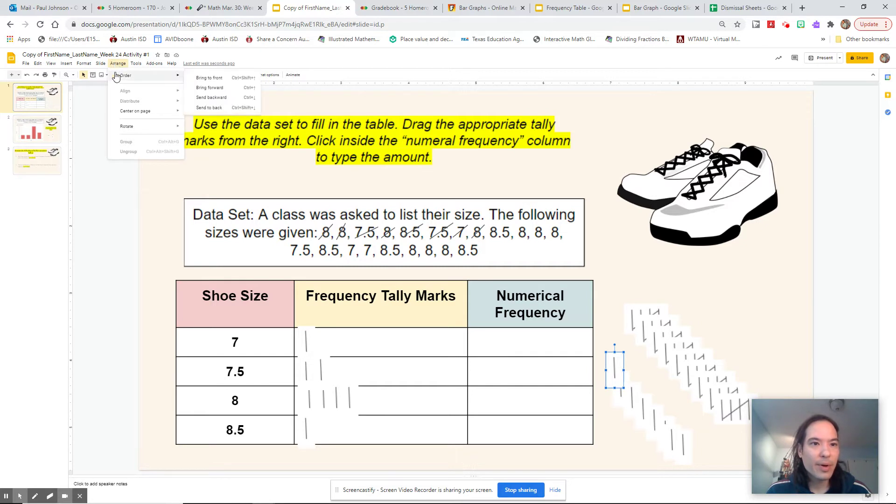
click(220, 80)
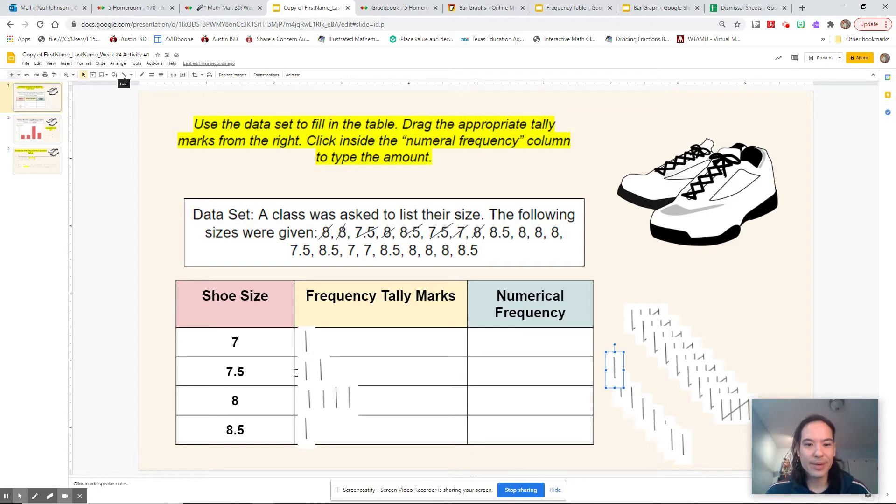
click(123, 76)
Strike the next 8.5, add a second 8.5 tally, and set a five-tally group below the shoes
drag(512, 224, 491, 238)
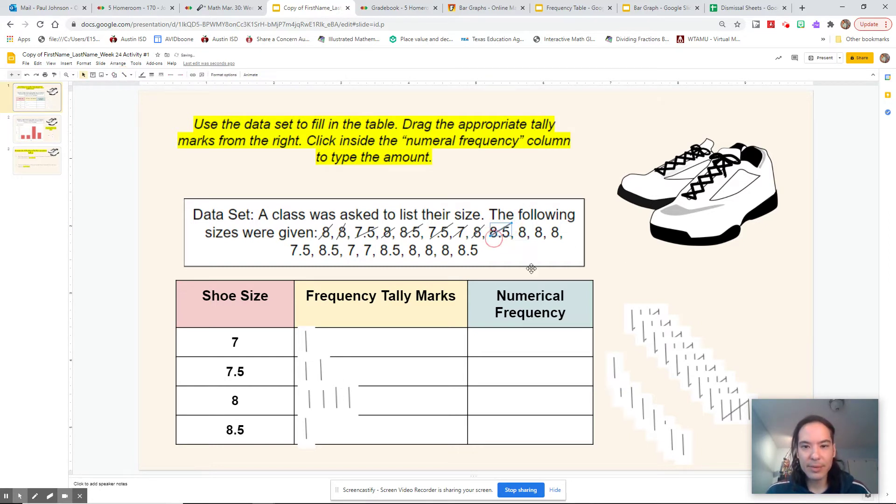
drag(615, 369, 324, 434)
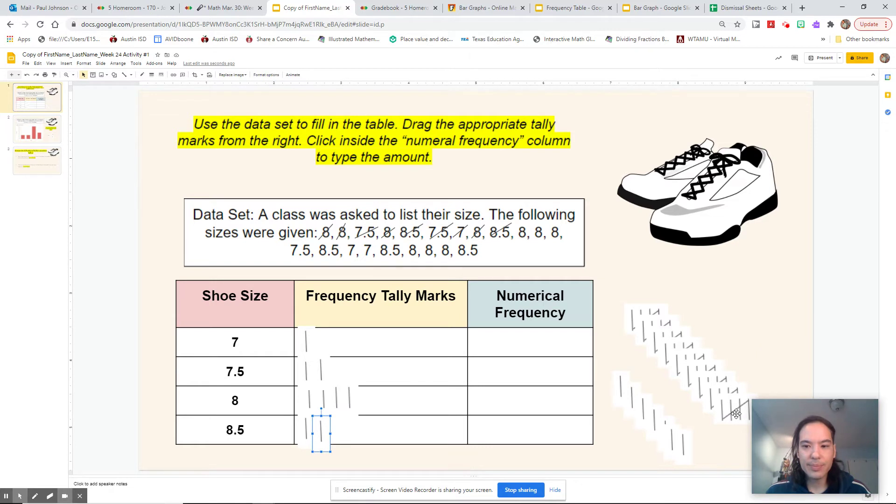
drag(740, 411, 673, 266)
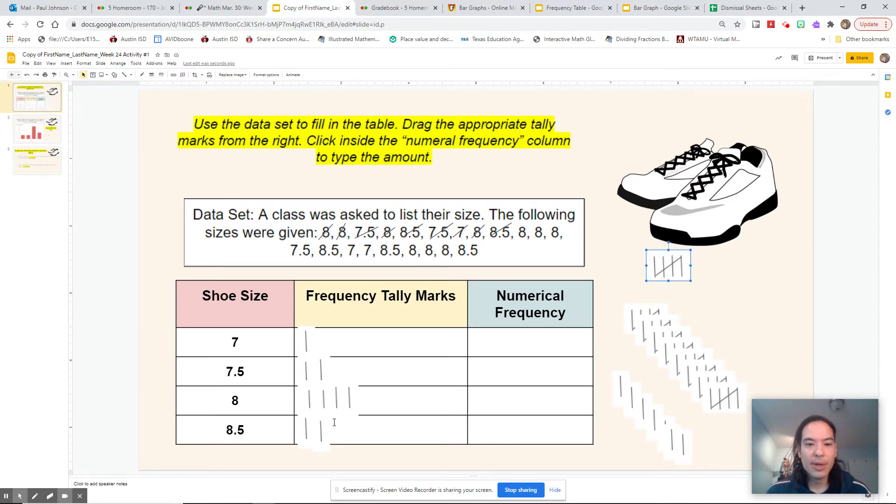
Drag the four single tallies out of the 8 row, strike the next 8, and drop in the five-tally group
drag(350, 400, 743, 298)
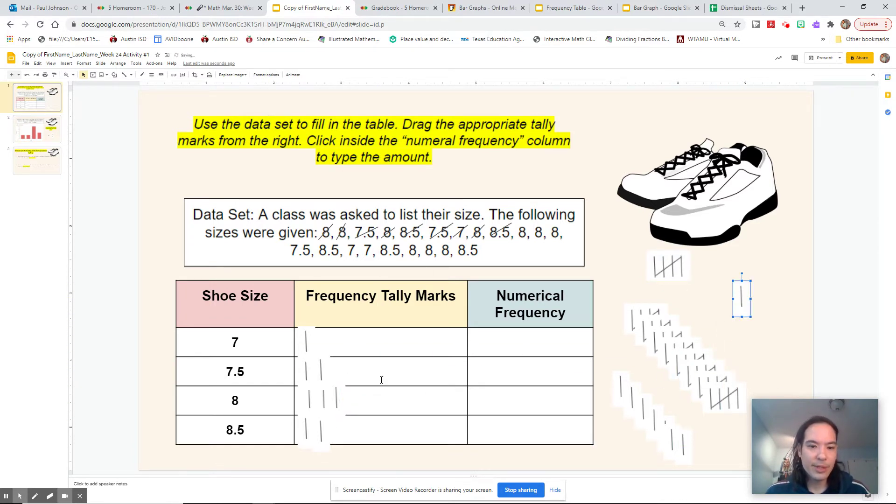
drag(336, 399, 757, 301)
drag(322, 400, 774, 307)
drag(312, 407, 728, 296)
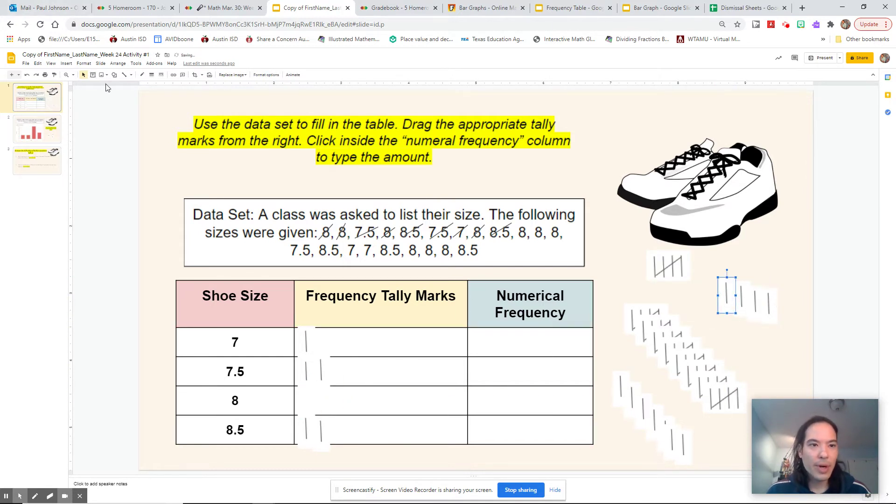
click(124, 75)
drag(533, 228, 520, 241)
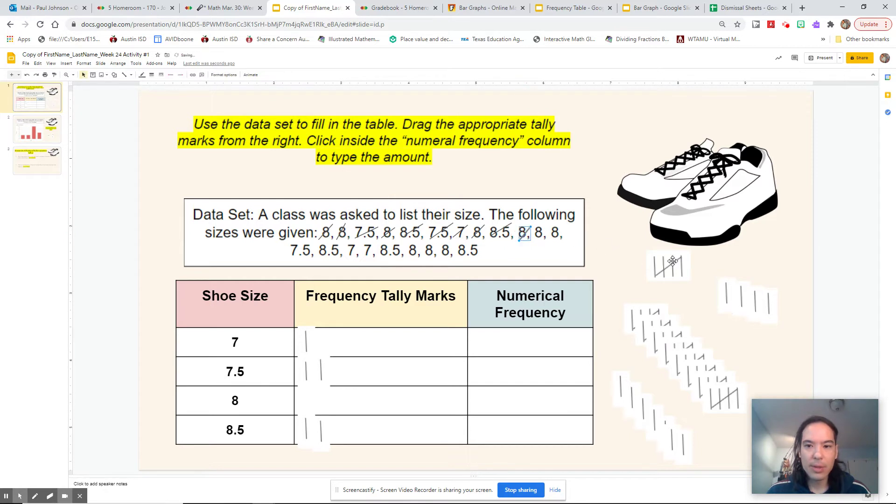
drag(663, 264, 322, 395)
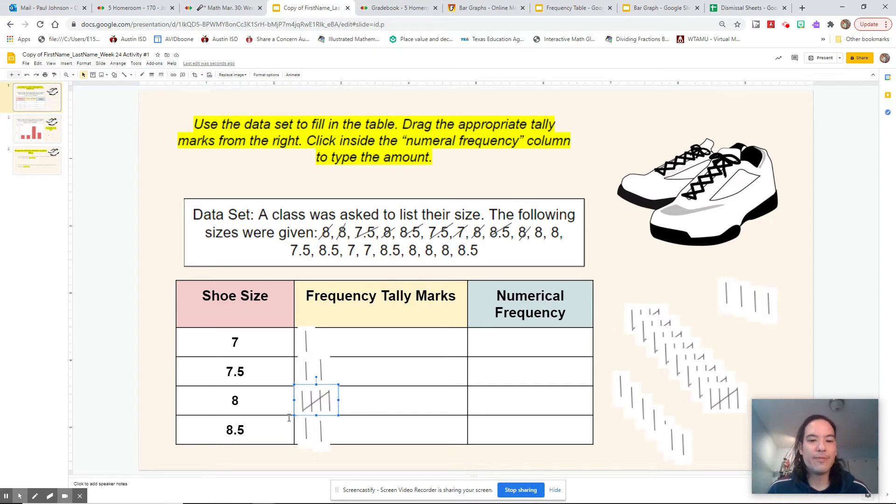
Cross out the next two 8s and add two more tallies to the 8 row
click(127, 75)
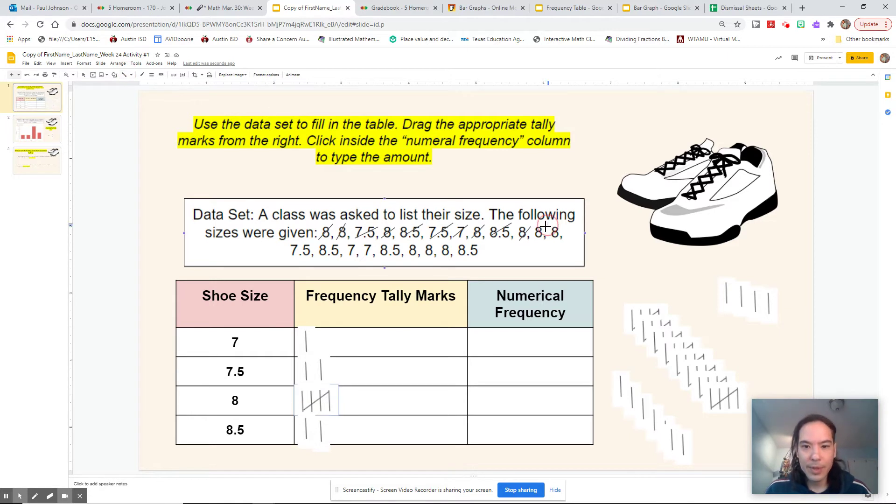
drag(549, 224, 535, 239)
drag(724, 295, 350, 401)
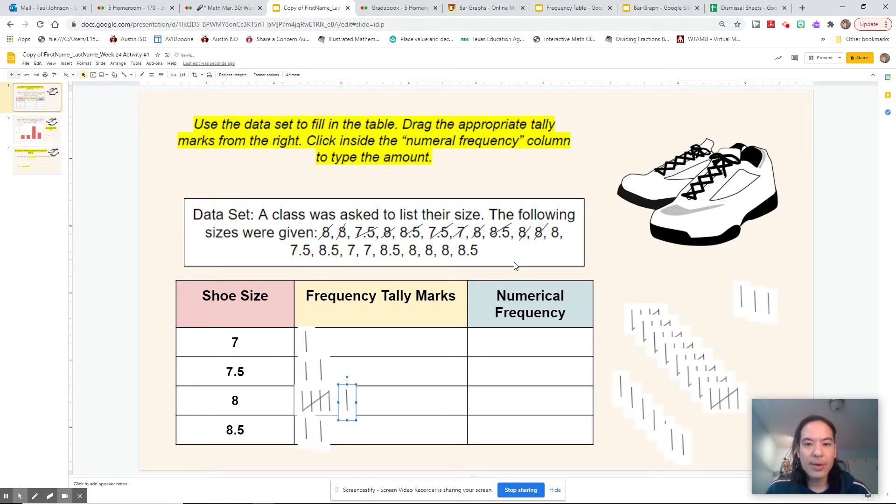
click(124, 75)
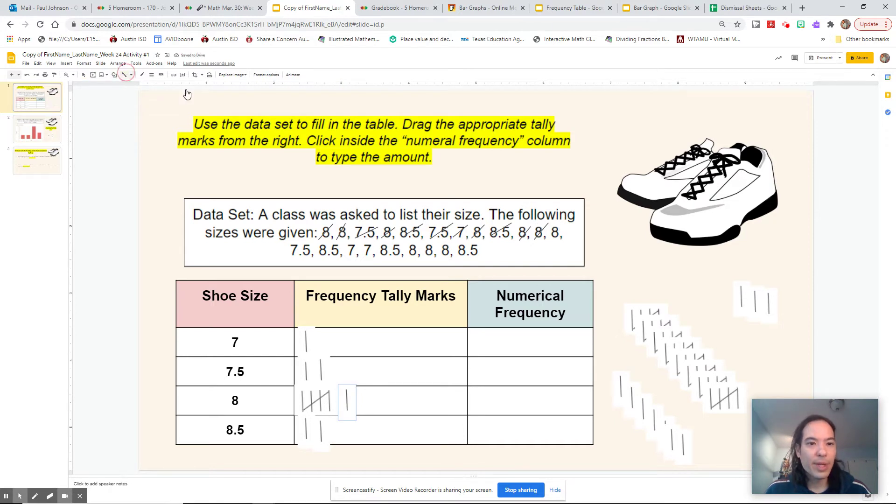
drag(560, 224, 549, 244)
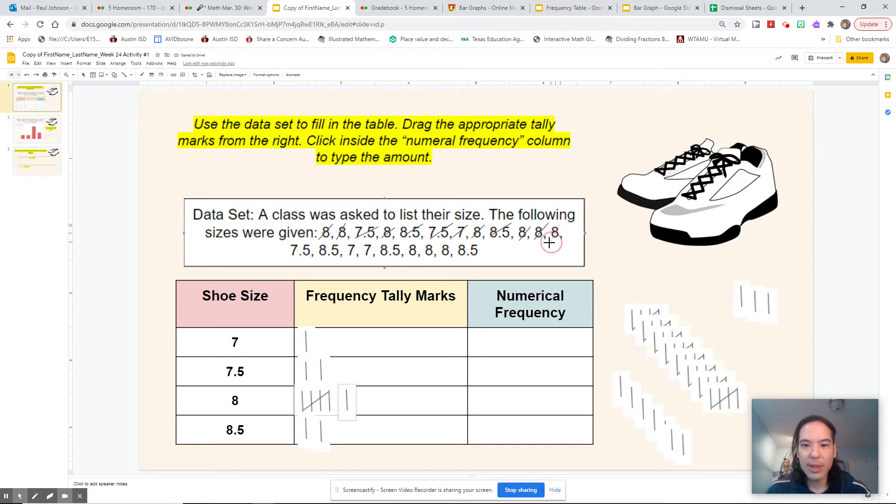
drag(743, 297, 360, 398)
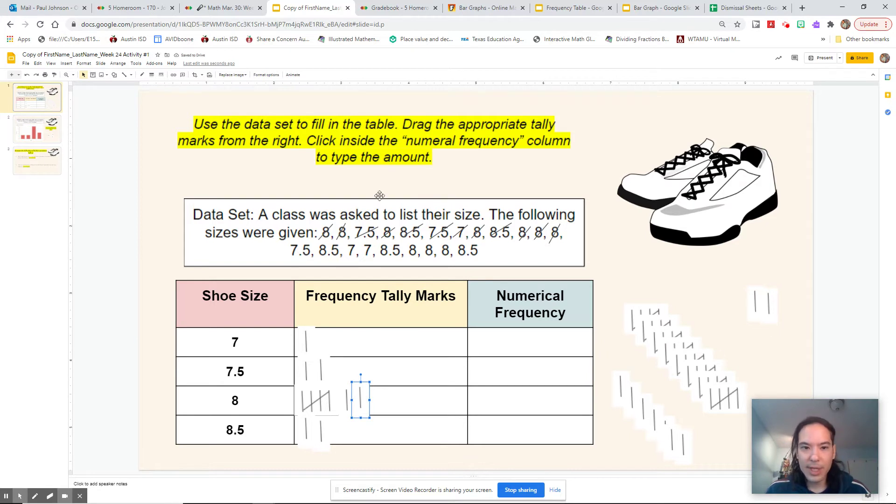
Cross out the 7.5, 8.5 and 7 on the second line, adding tallies to the 7.5 and 8.5 rows
click(124, 75)
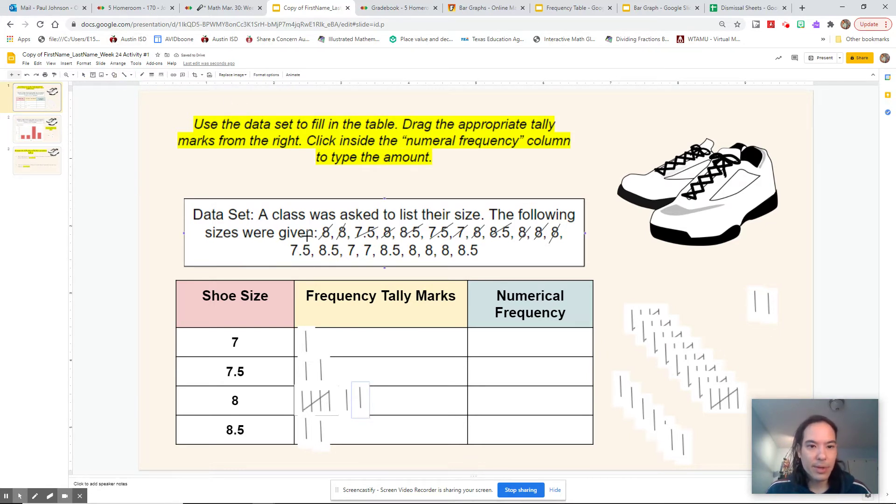
drag(313, 243, 280, 263)
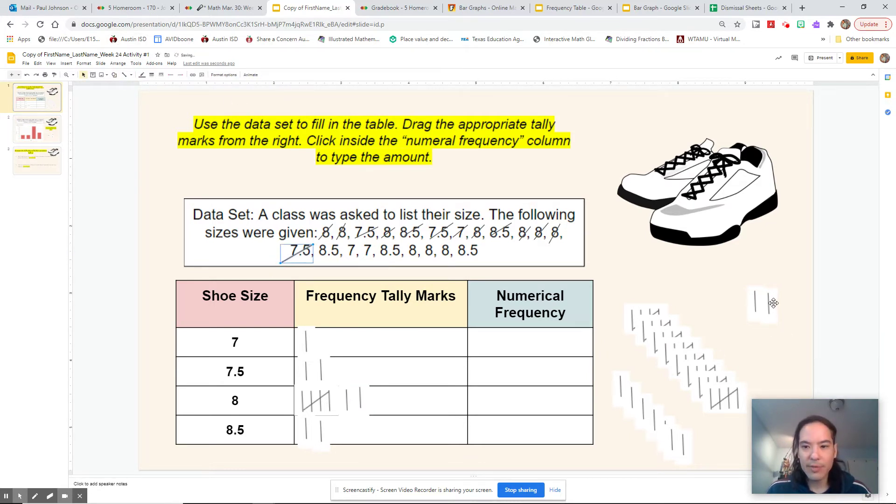
drag(774, 303, 340, 372)
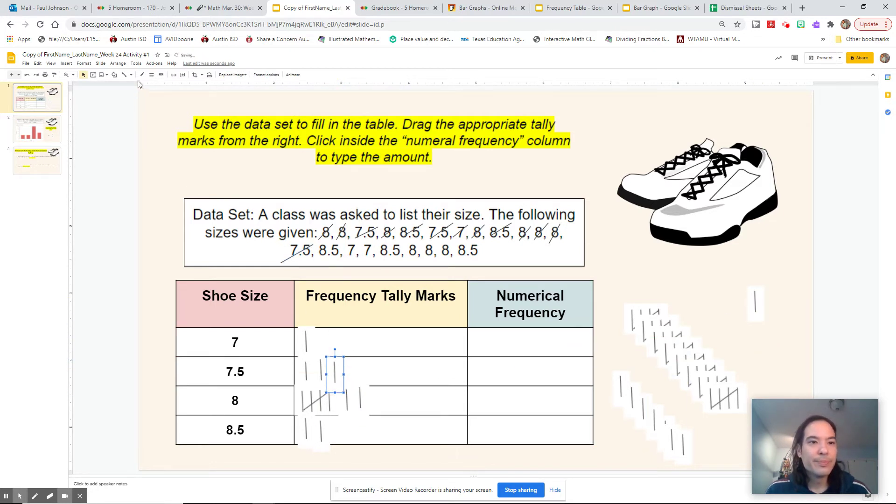
click(124, 75)
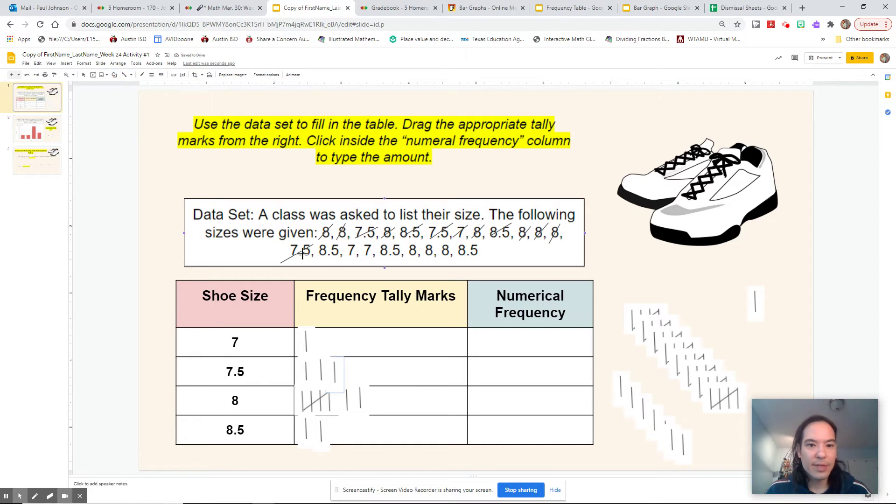
drag(342, 246, 316, 257)
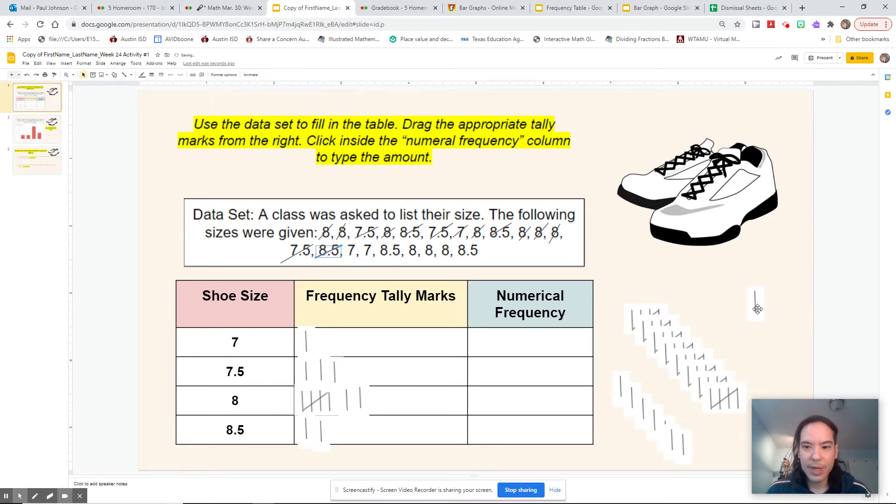
drag(757, 309, 336, 433)
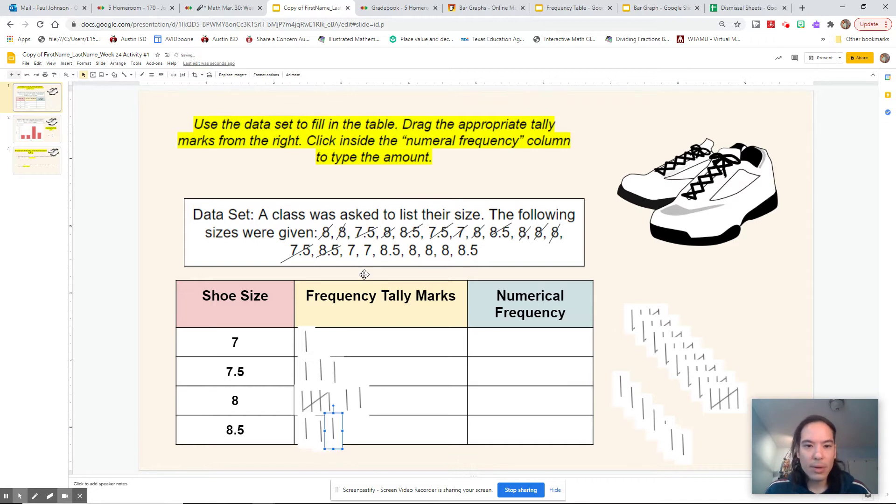
click(124, 75)
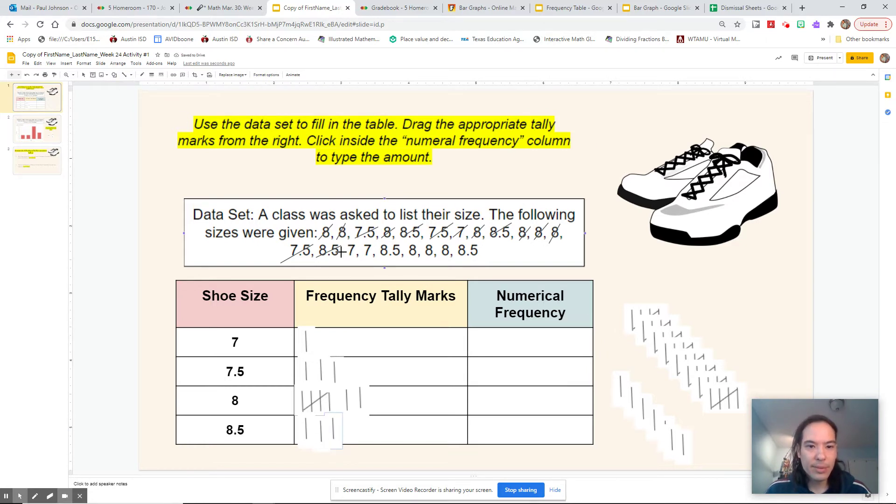
drag(362, 245, 342, 256)
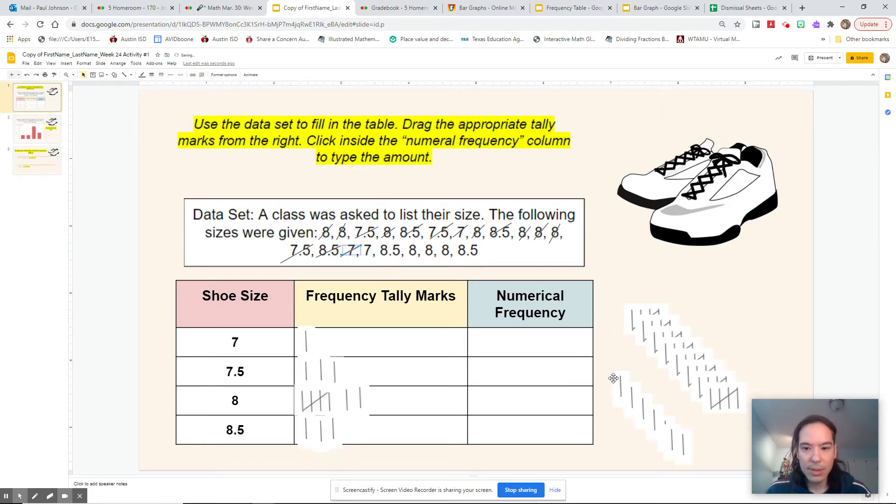
mouse_move(614, 378)
mouse_down()
mouse_move(644, 428)
mouse_move(685, 464)
mouse_up()
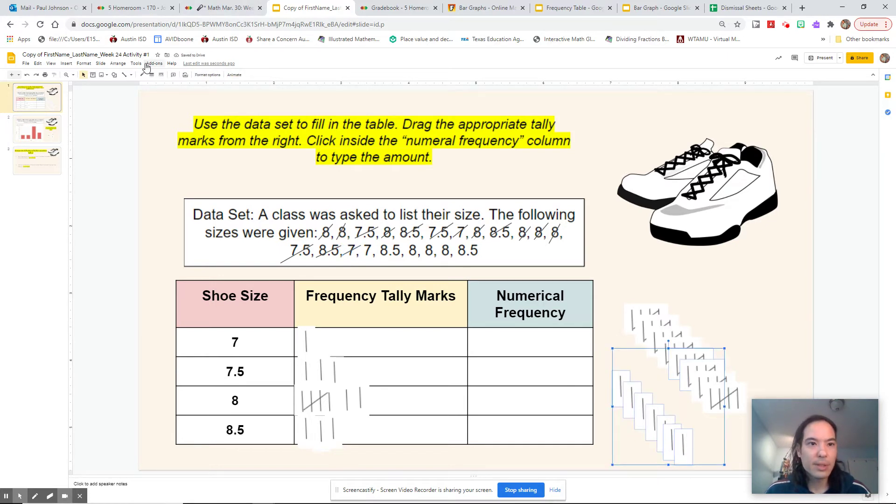
Bring the lower tally pile to the front, then drag one tally into the 7 row
click(118, 64)
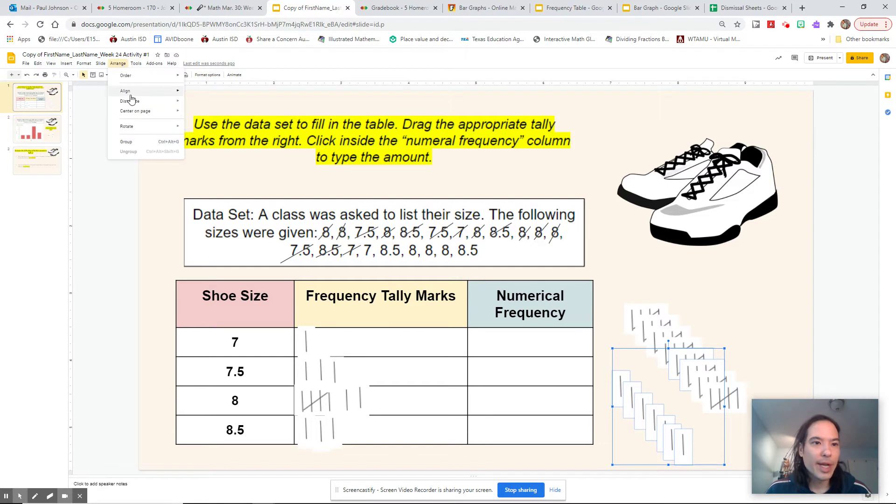
mouse_move(169, 75)
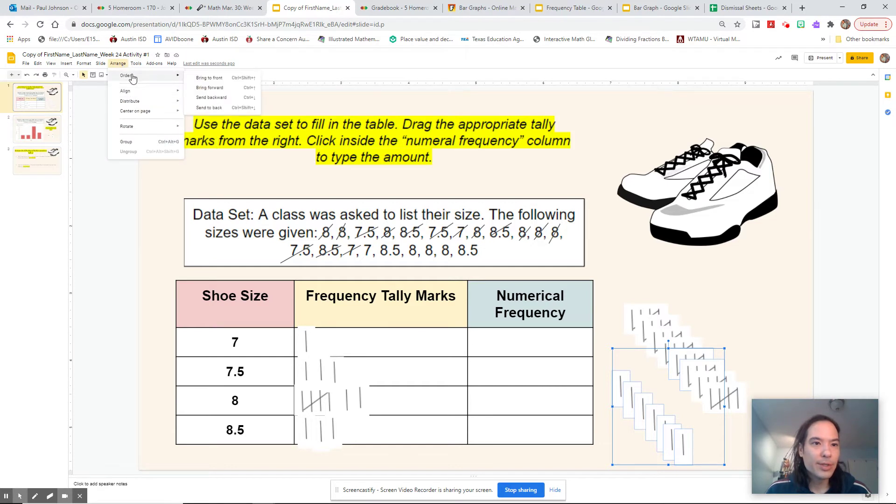
click(231, 81)
click(730, 300)
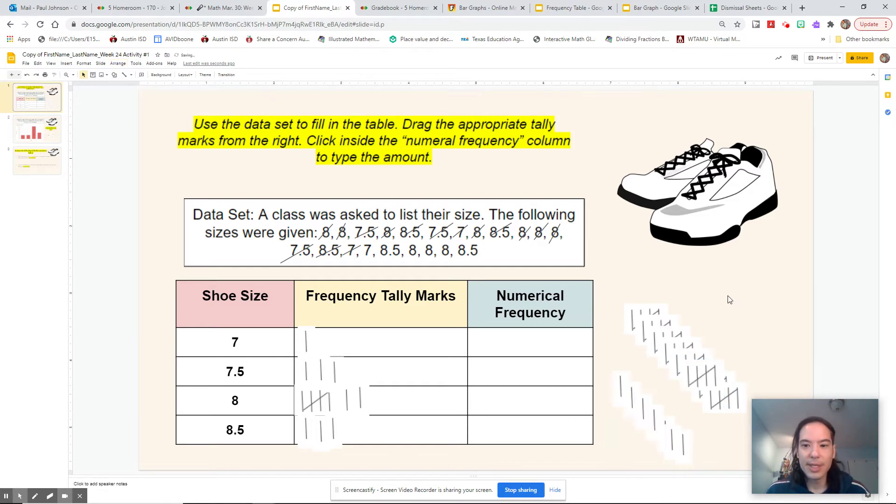
click(620, 384)
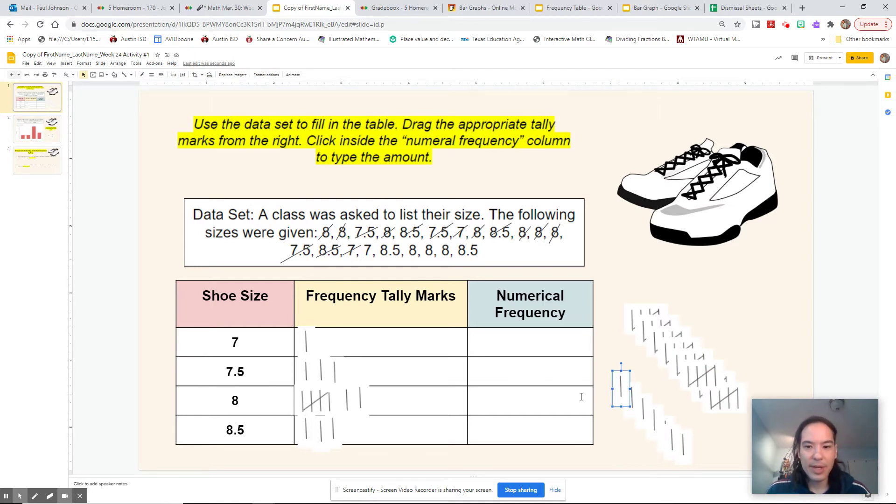
drag(627, 381, 323, 333)
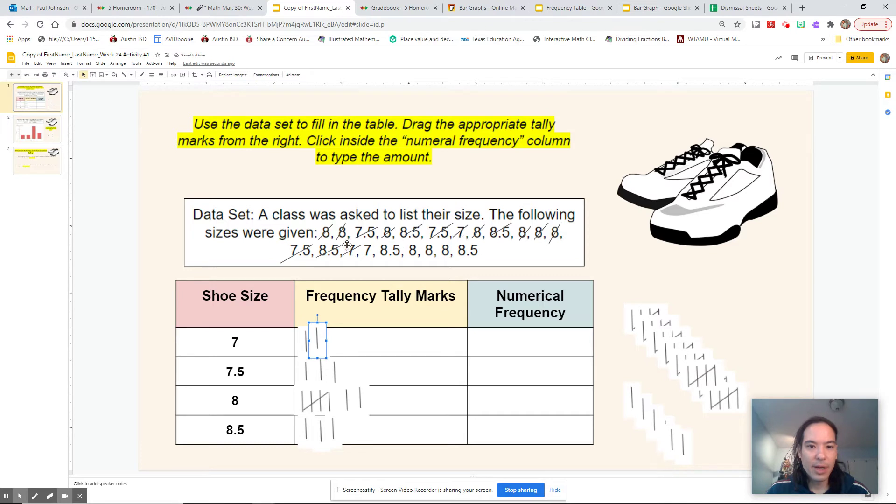
Cross out the next 7 and 8.5, adding tallies to the 7 and 8.5 rows
click(122, 76)
drag(376, 242, 363, 257)
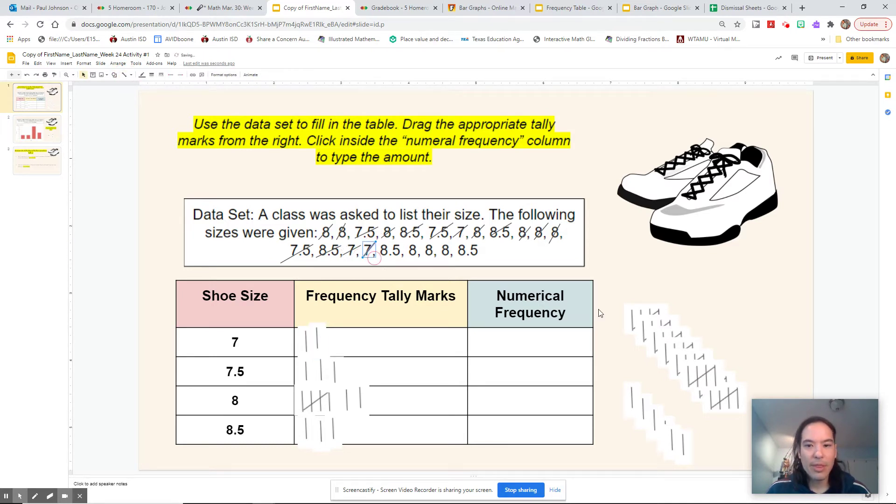
drag(632, 400, 326, 341)
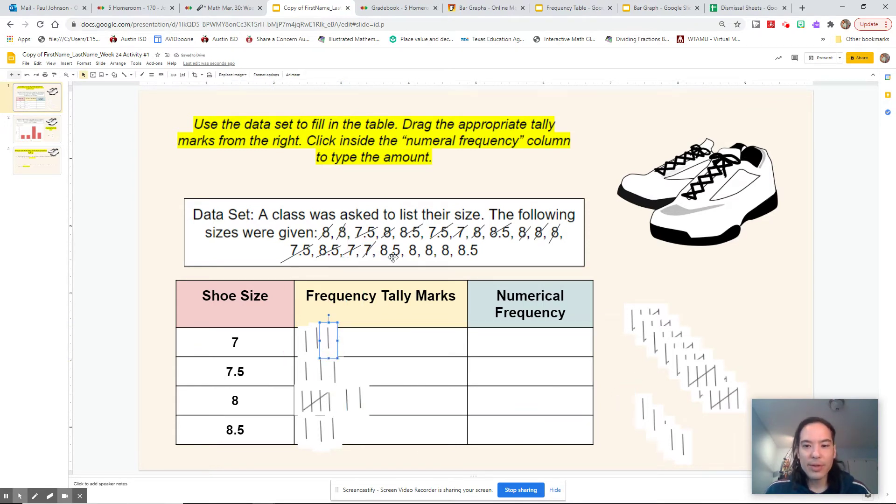
click(124, 75)
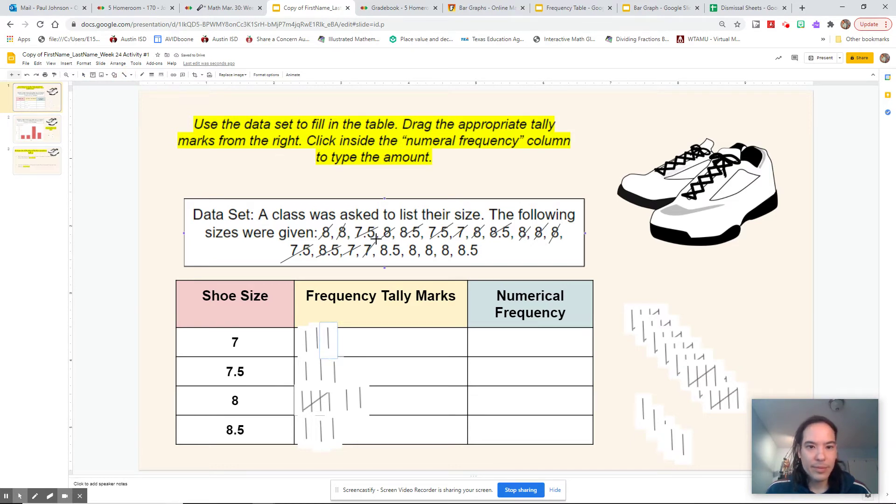
drag(402, 242, 377, 260)
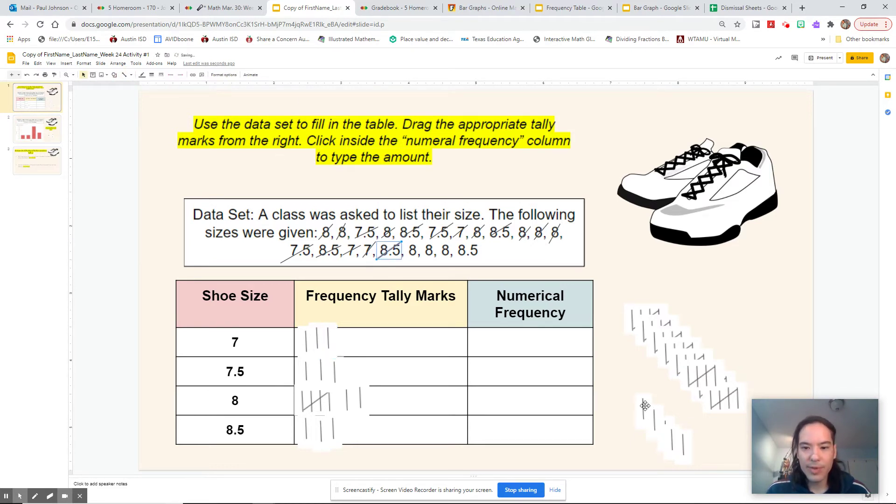
drag(646, 406, 362, 421)
drag(351, 428, 348, 429)
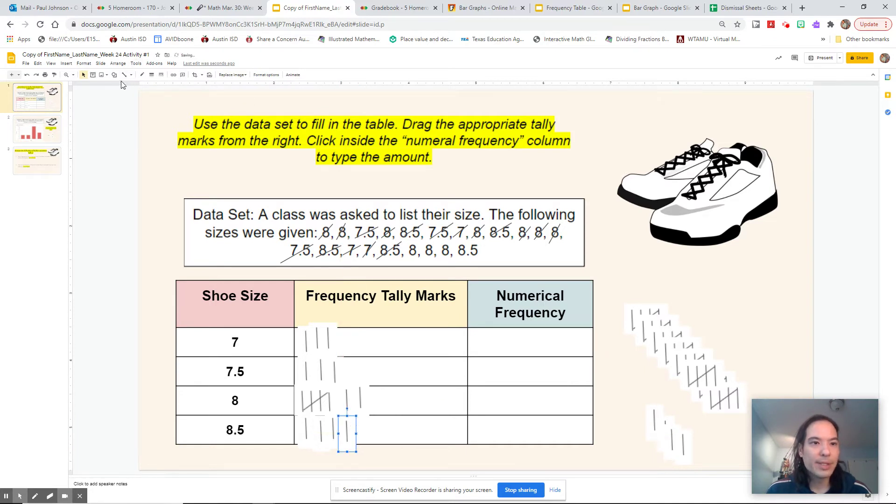
Cross out the next three 8s and add two more tallies to the 8 row
click(433, 237)
drag(421, 240, 405, 258)
drag(657, 426, 377, 405)
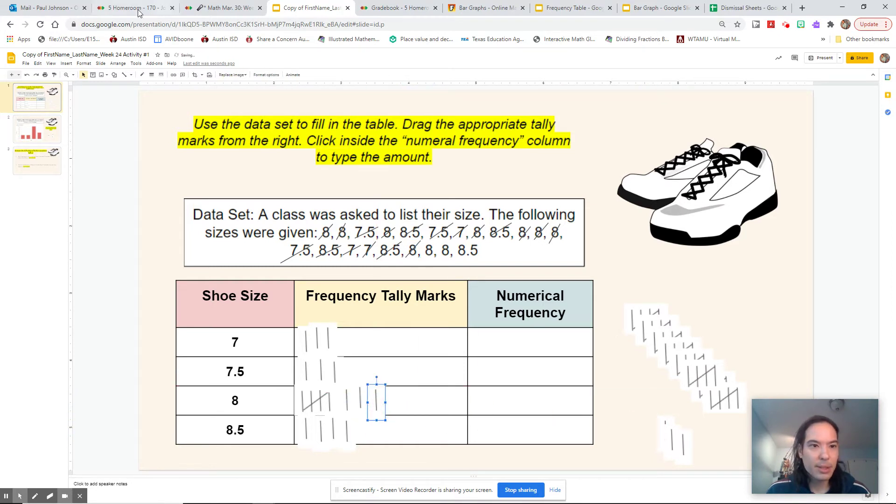
click(123, 75)
drag(436, 244, 423, 258)
drag(671, 438, 388, 396)
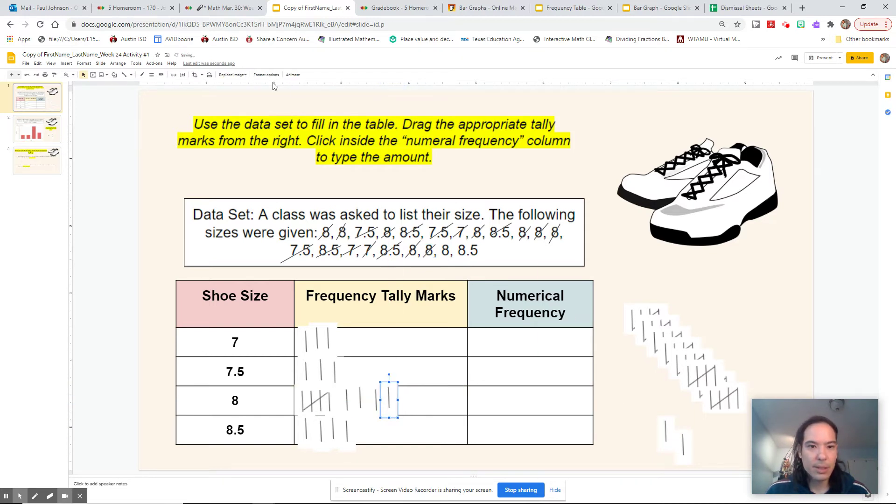
click(123, 75)
drag(453, 244, 438, 259)
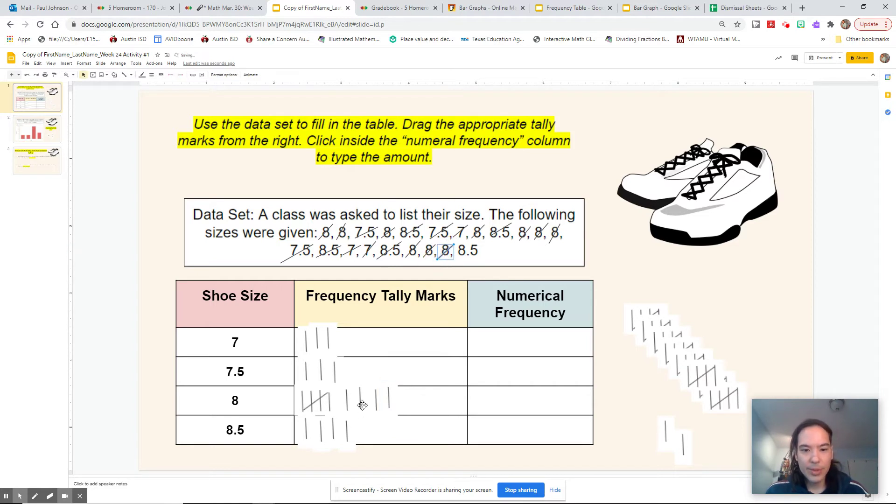
Move the single tallies out of the 8 row and place a second five-tally group there
drag(347, 396, 626, 402)
drag(361, 400, 636, 403)
drag(390, 396, 624, 441)
drag(632, 321, 353, 403)
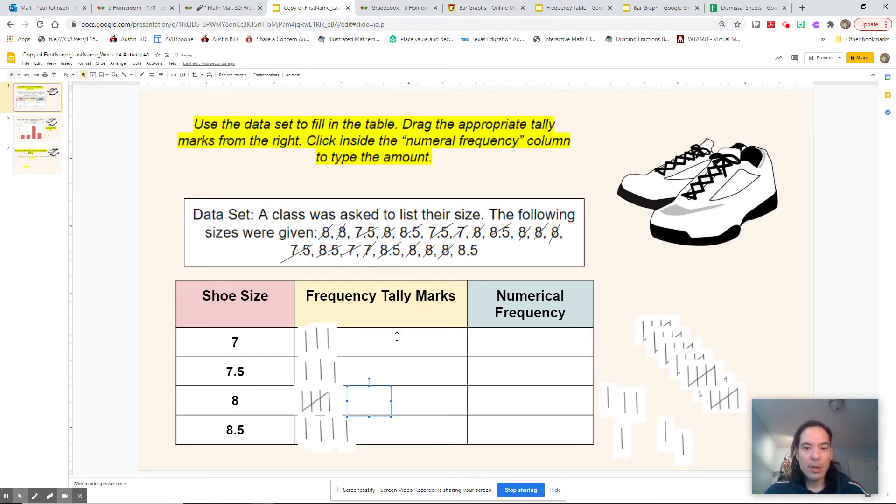
Bring the 8 row's second tally group in front of the table and strike through the final 8.5
click(118, 63)
mouse_move(124, 81)
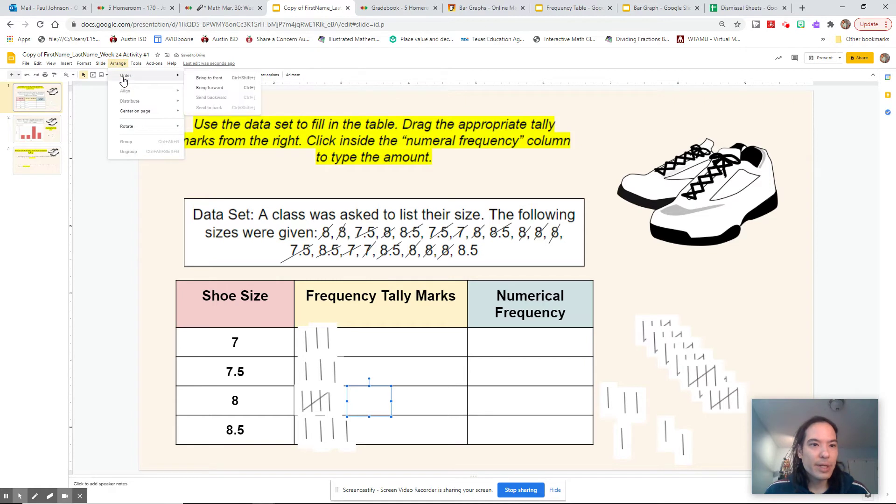
click(239, 78)
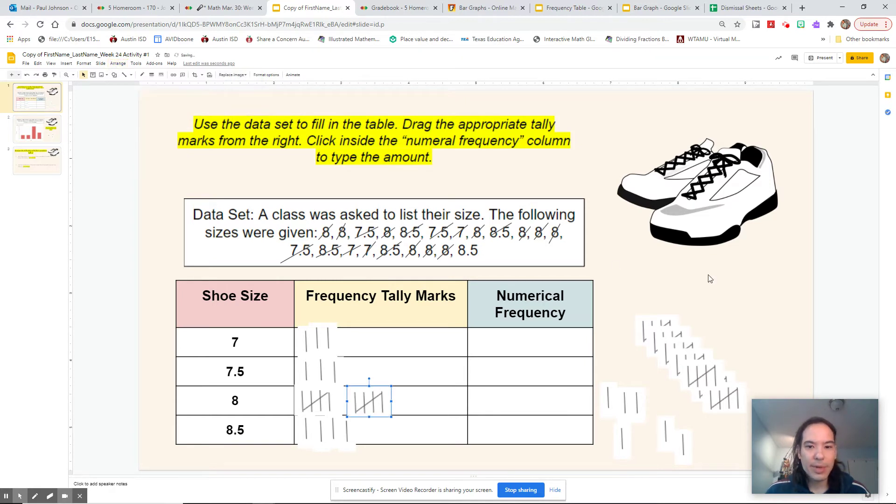
click(731, 306)
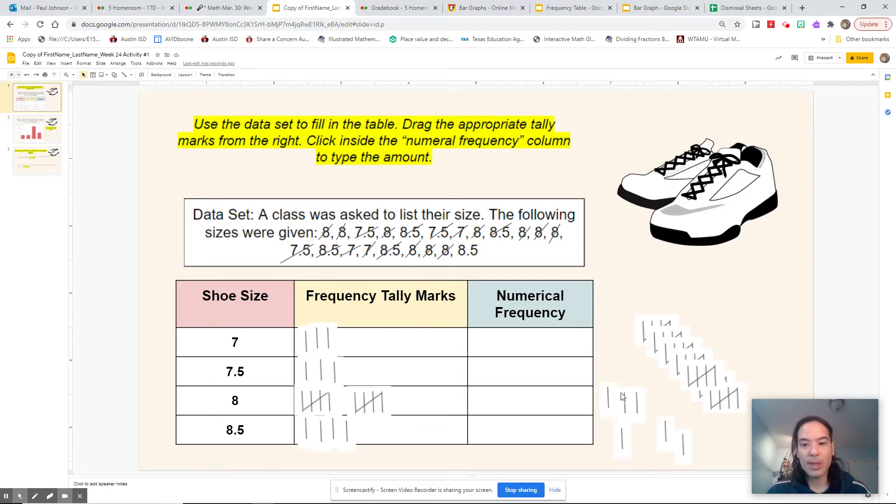
click(124, 75)
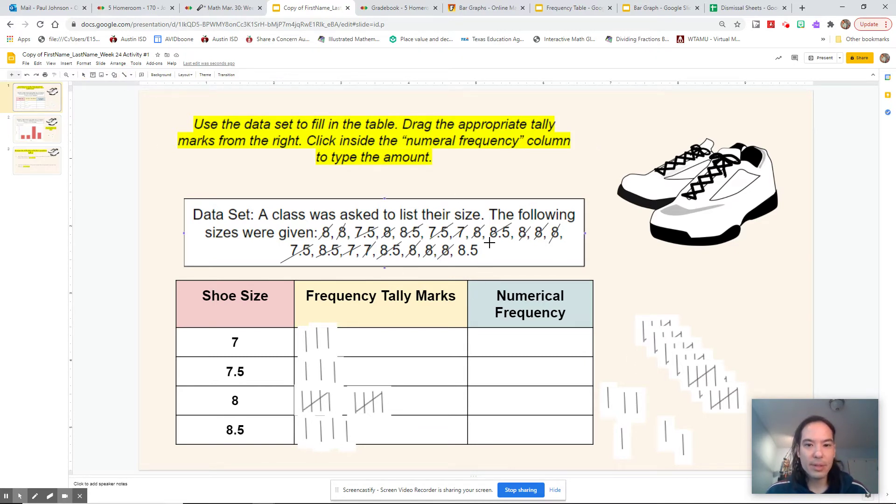
drag(489, 243, 447, 260)
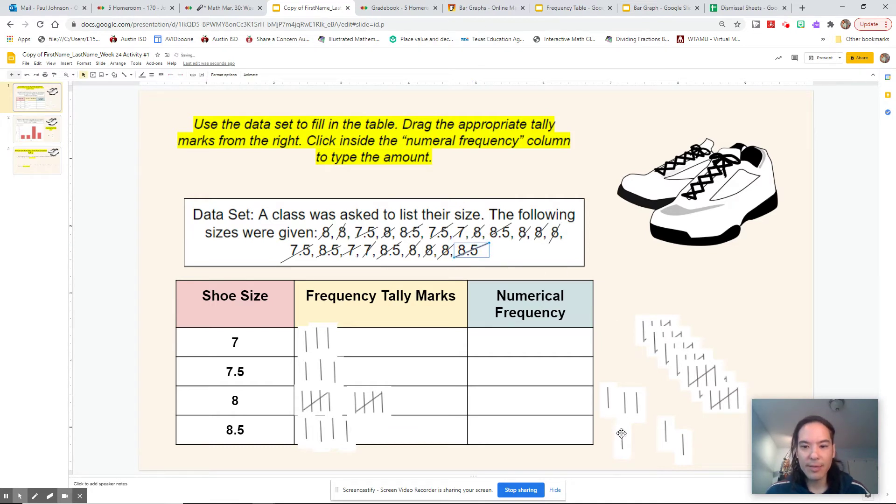
Replace the single tallies in the 8.5 row with one five-tally group
mouse_move(621, 430)
mouse_down()
mouse_move(383, 435)
mouse_move(550, 424)
mouse_move(626, 432)
mouse_up()
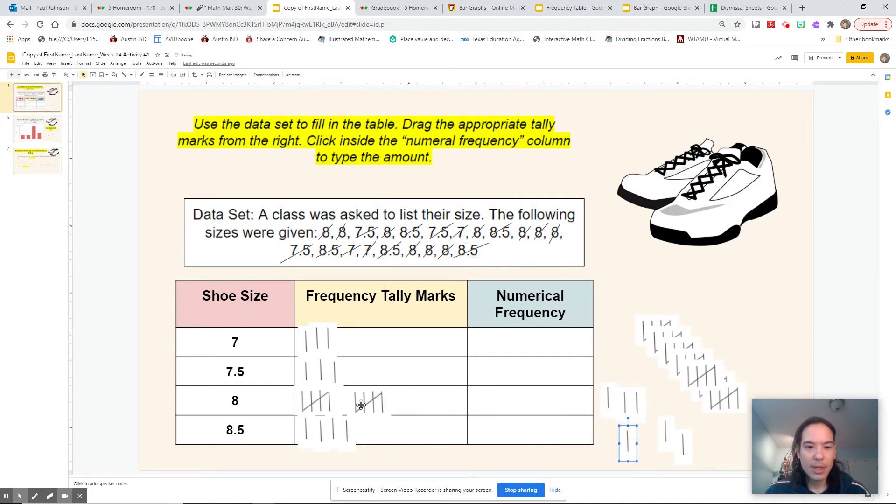
drag(347, 440, 626, 275)
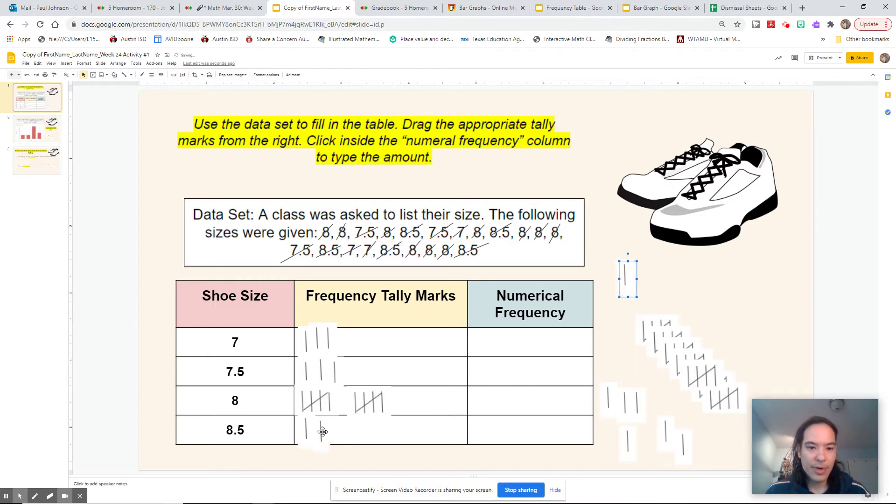
drag(321, 427, 631, 278)
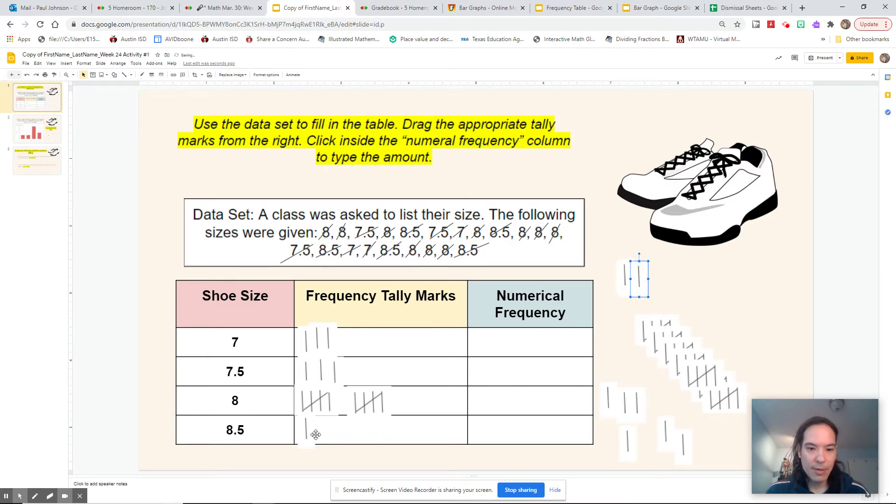
drag(317, 434, 660, 284)
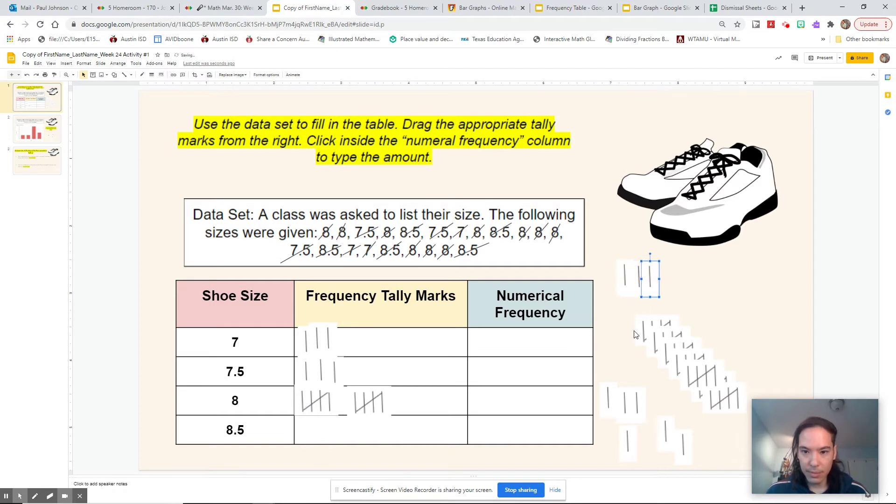
drag(635, 335, 312, 425)
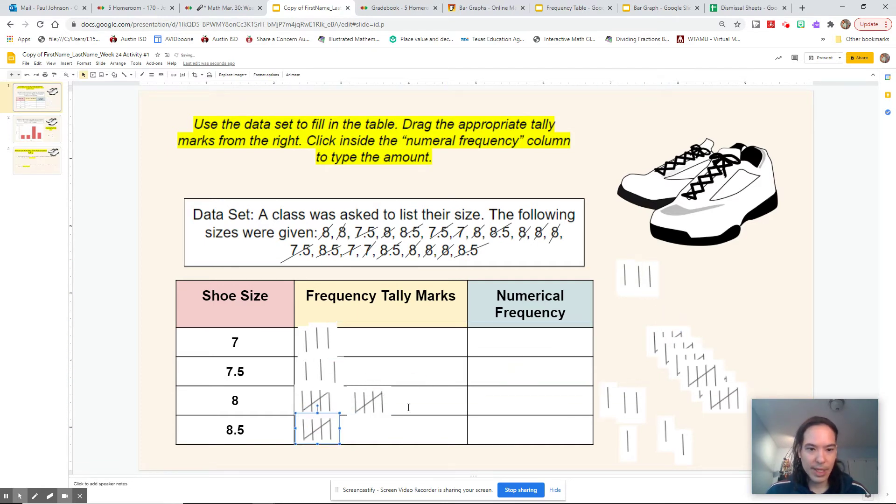
click(717, 322)
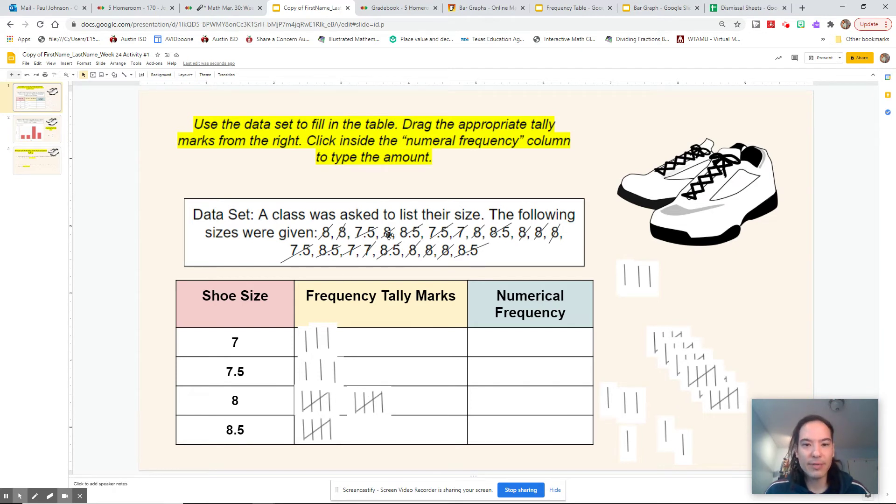
Shift the Data Set text box a few pixels up and left, checking the 8.5 strike line
click(504, 229)
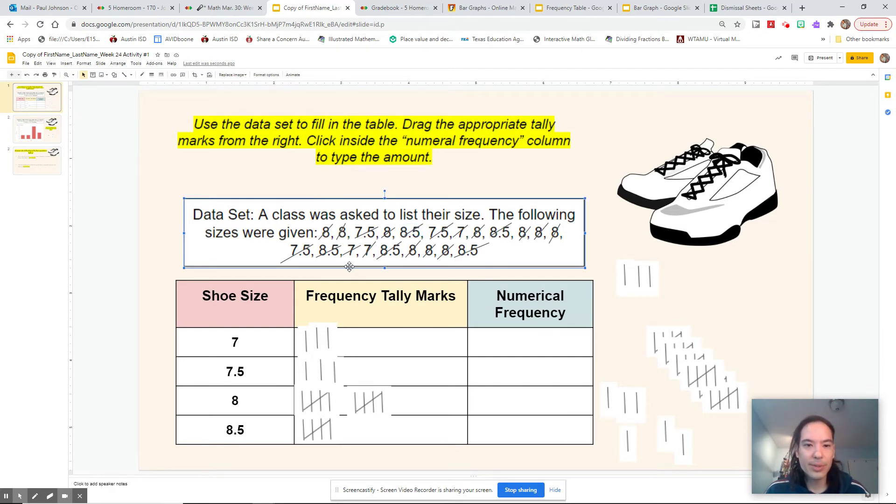
click(463, 254)
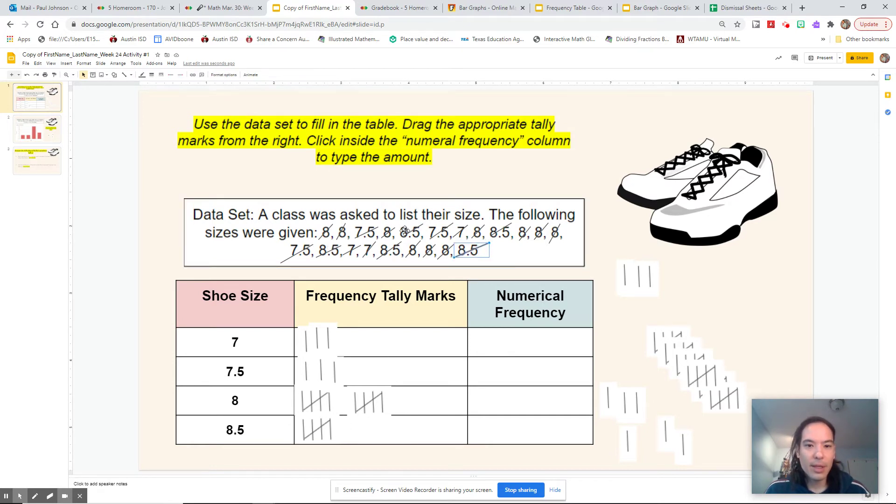
click(460, 234)
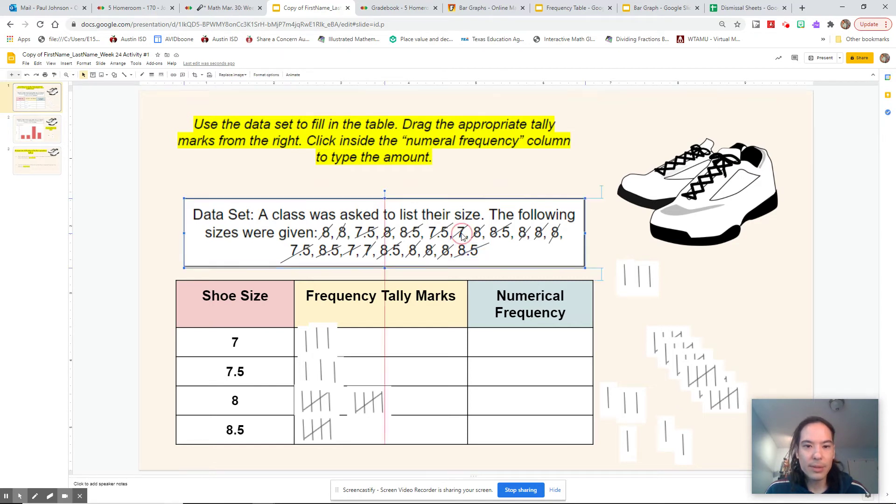
drag(462, 235, 459, 234)
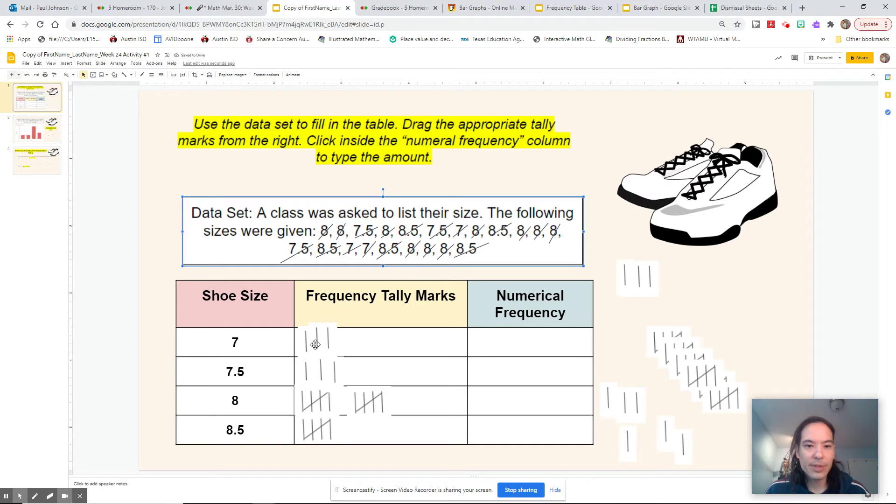
click(520, 338)
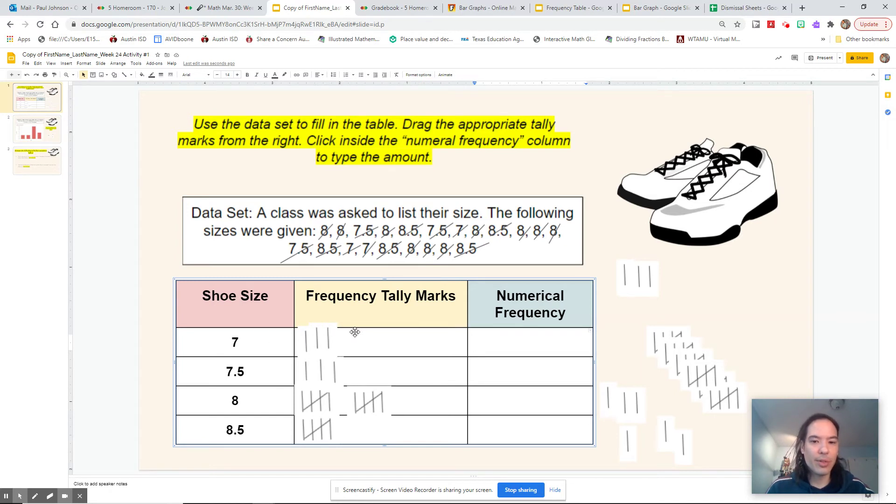
Enter numerical frequencies 3, 3, 10 and 5 for sizes 7 to 8.5, then go to slide 2
text(3)
click(501, 369)
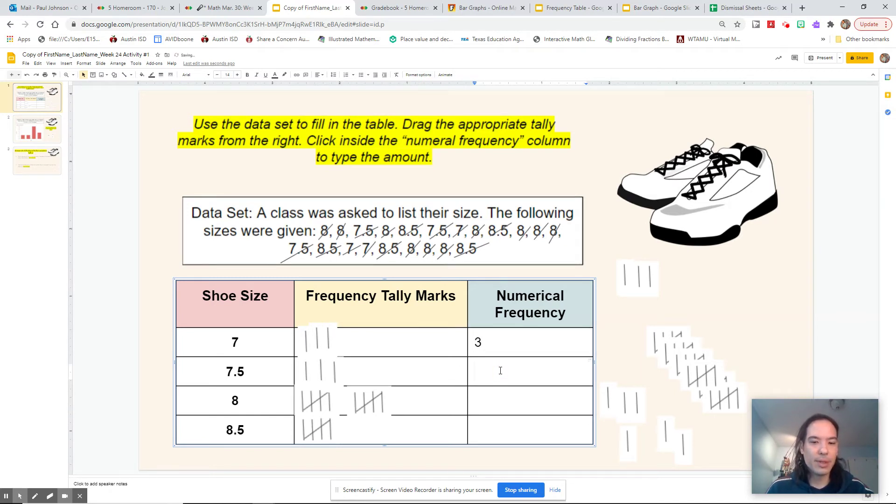
text(3)
click(493, 403)
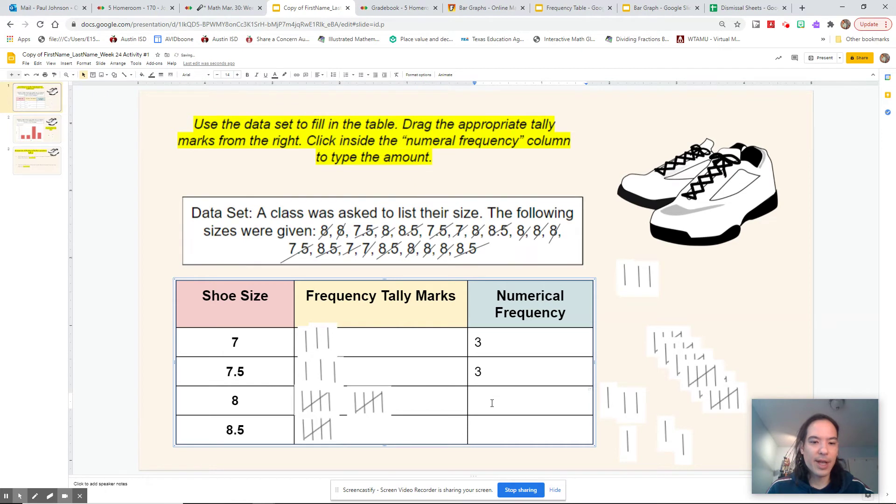
text(10)
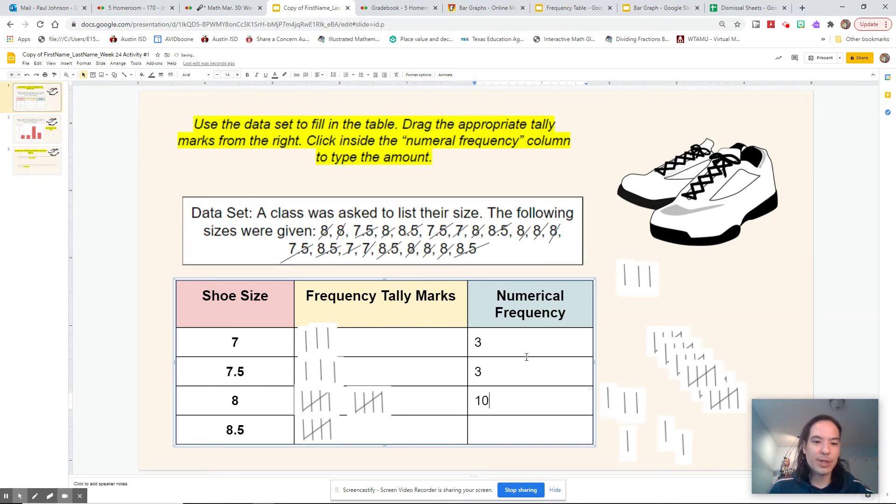
click(545, 430)
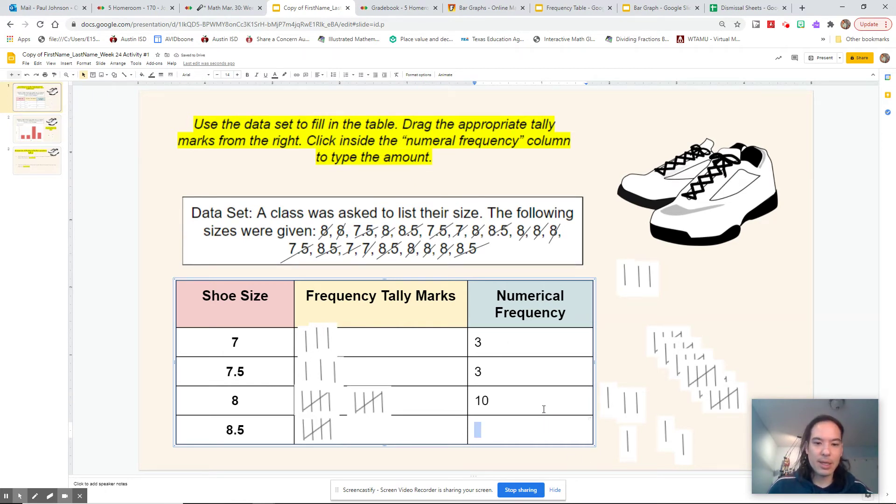
text(5)
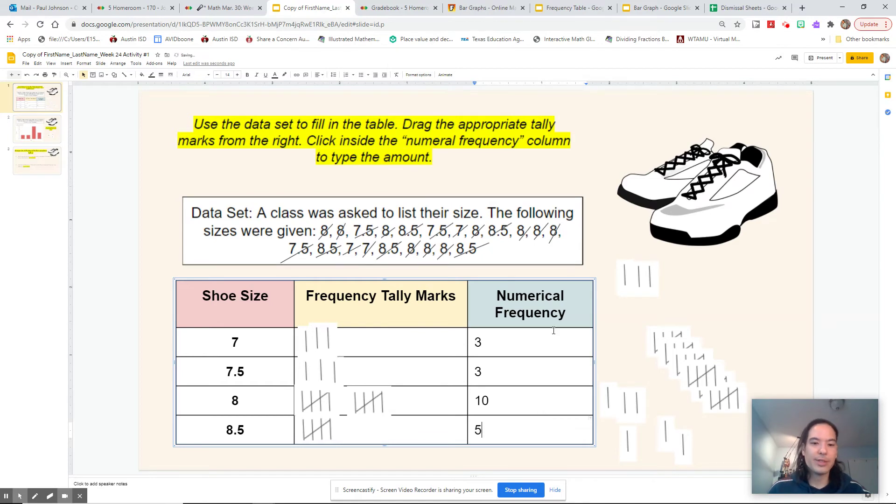
key(Escape)
key(Escape)
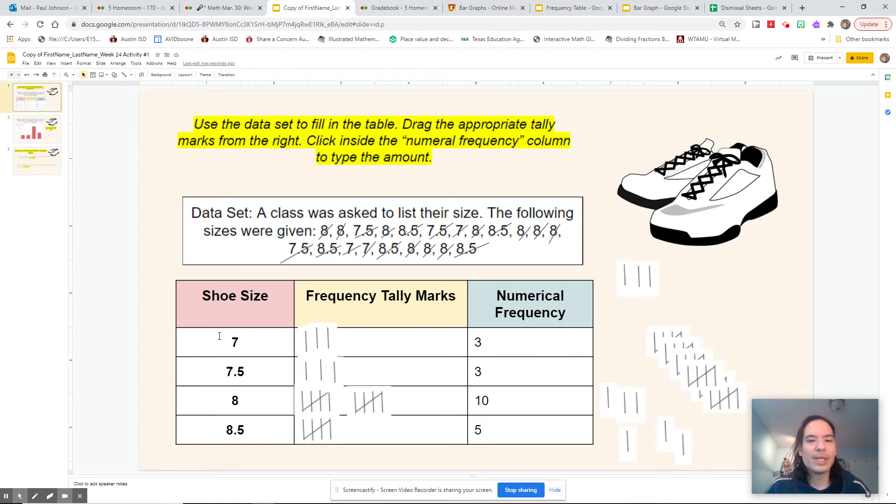
click(35, 127)
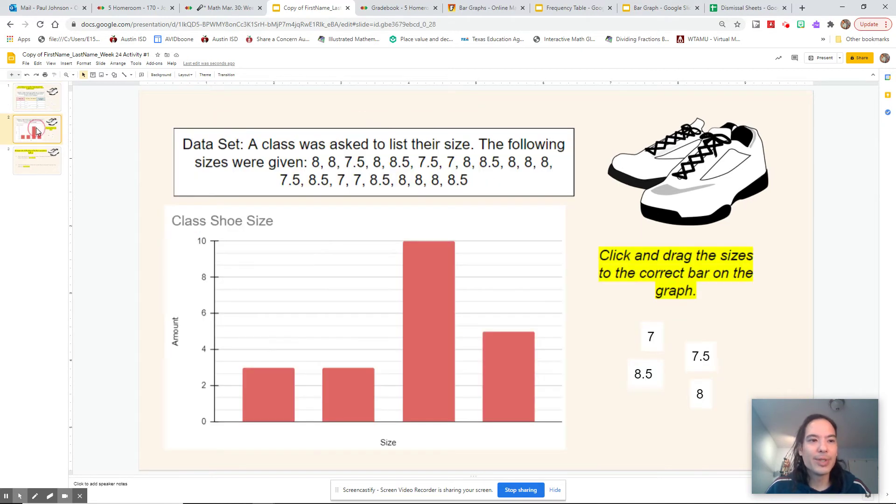